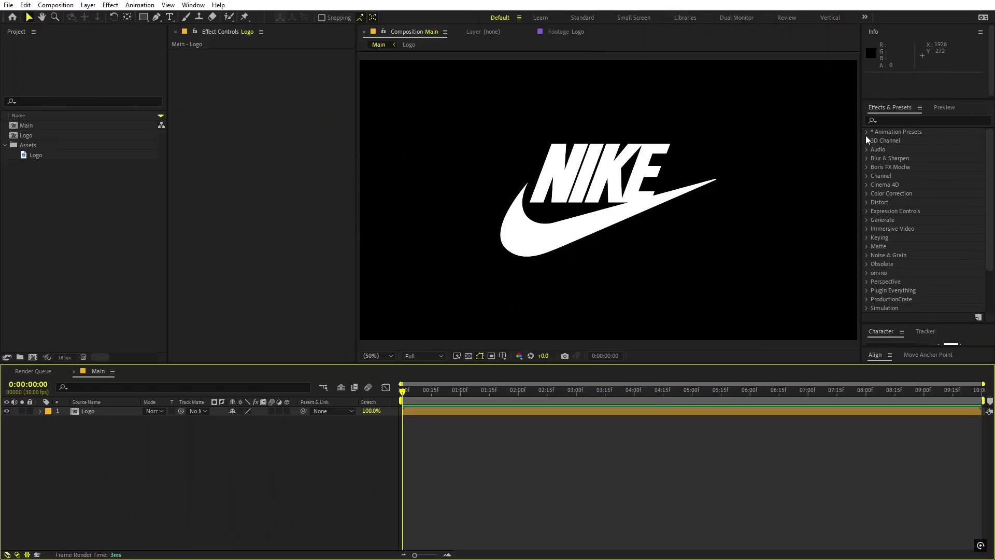
# Step: Apply the Glow Particles Wipe Reveal preset to the logo and preview its animation and effect settings
pyautogui.click(898, 120)
pyautogui.write('glow')
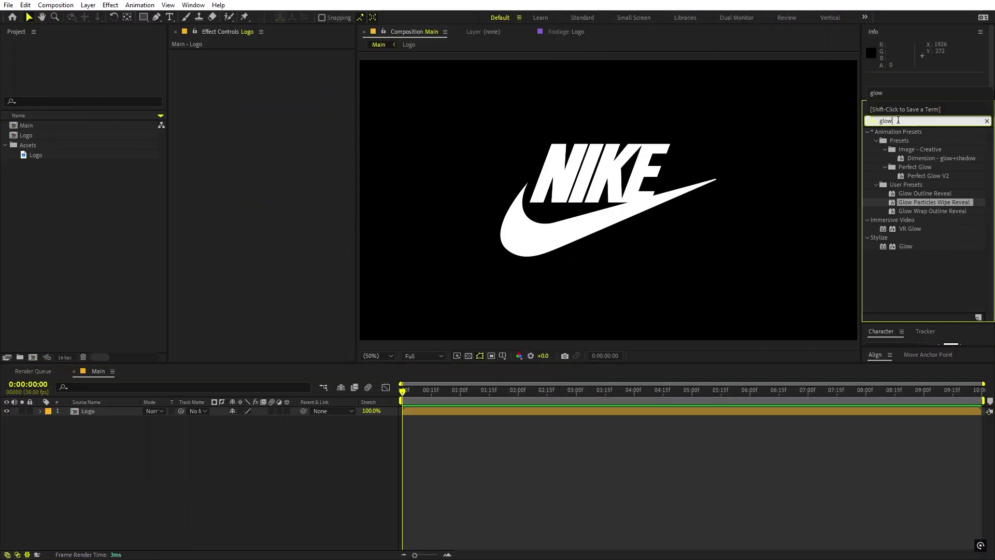
pyautogui.moveTo(919, 202); pyautogui.dragTo(596, 205)
pyautogui.click(570, 459)
pyautogui.press('space')
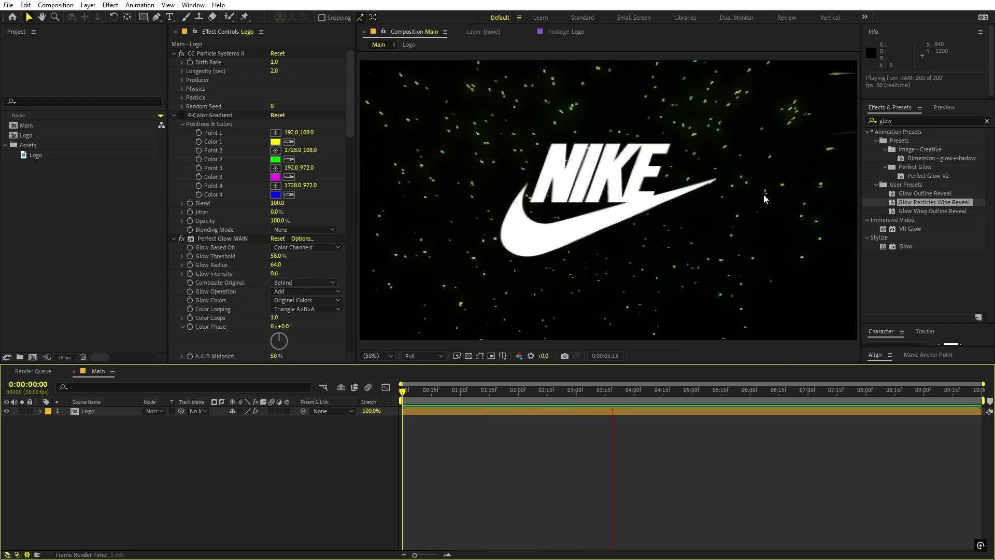
pyautogui.moveTo(643, 399); pyautogui.dragTo(511, 399)
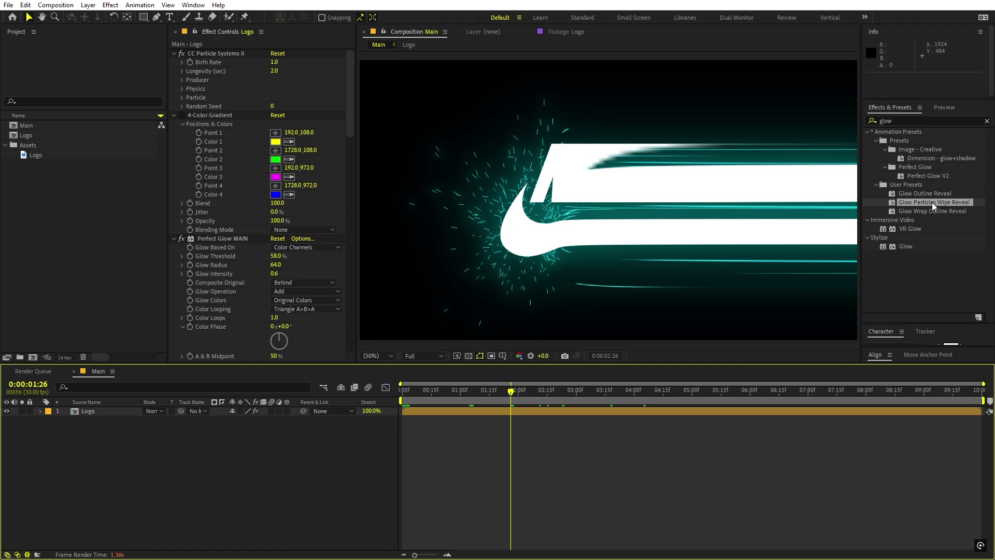
pyautogui.moveTo(493, 397); pyautogui.dragTo(406, 399)
pyautogui.scroll(-1, 223, 174)
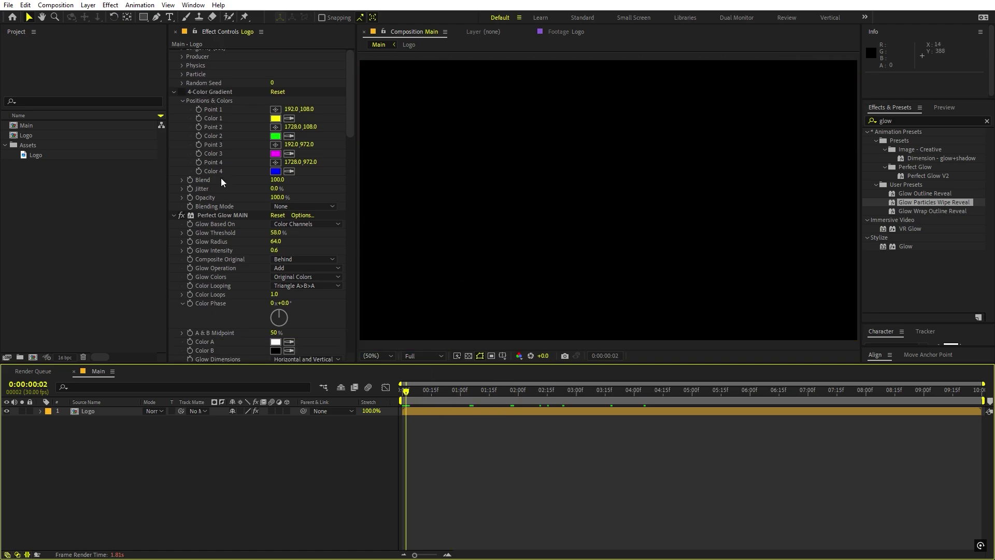
pyautogui.scroll(-6, 223, 207)
pyautogui.moveTo(455, 395); pyautogui.dragTo(470, 395)
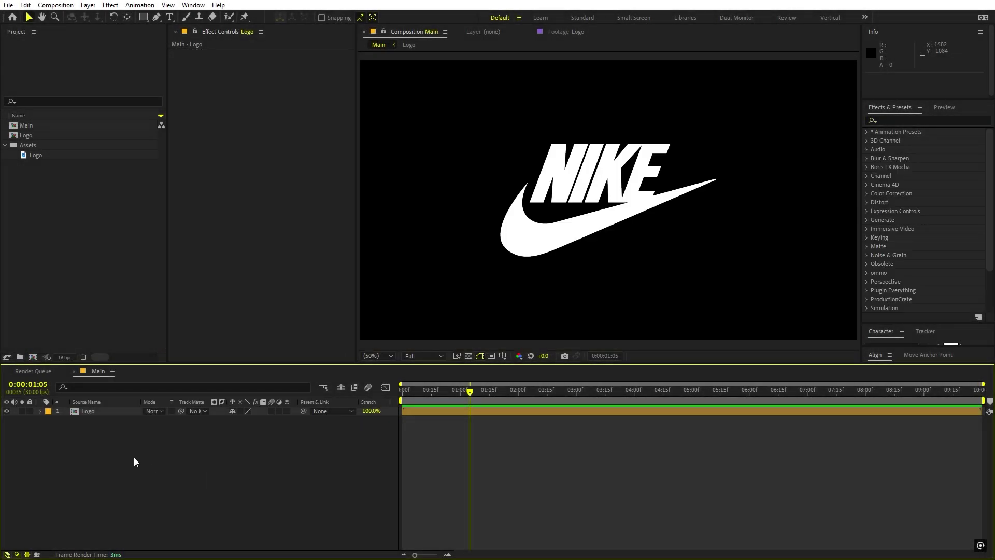
# Step: Check the Logo composition's background with the transparency grid, and return to the Main composition
pyautogui.doubleClick(85, 410)
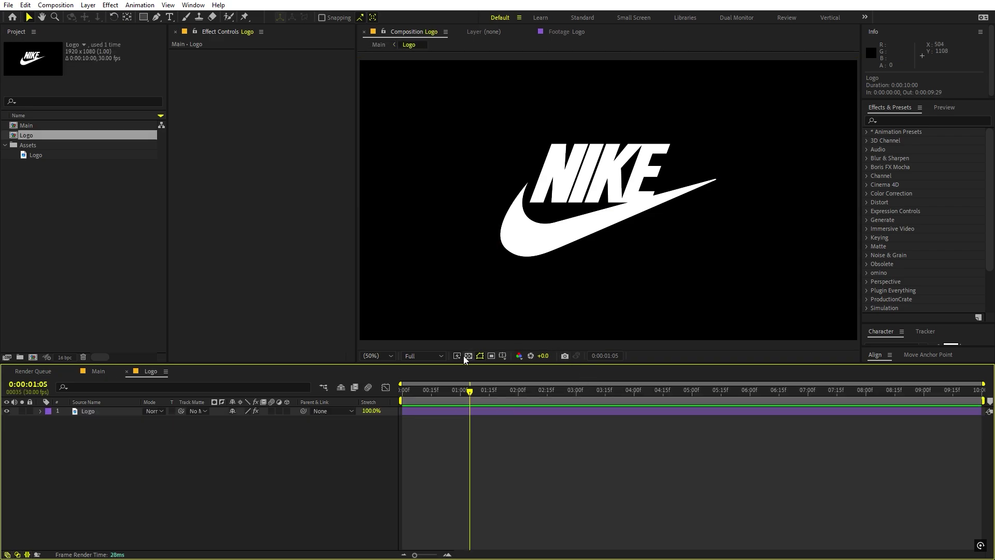
pyautogui.click(467, 356)
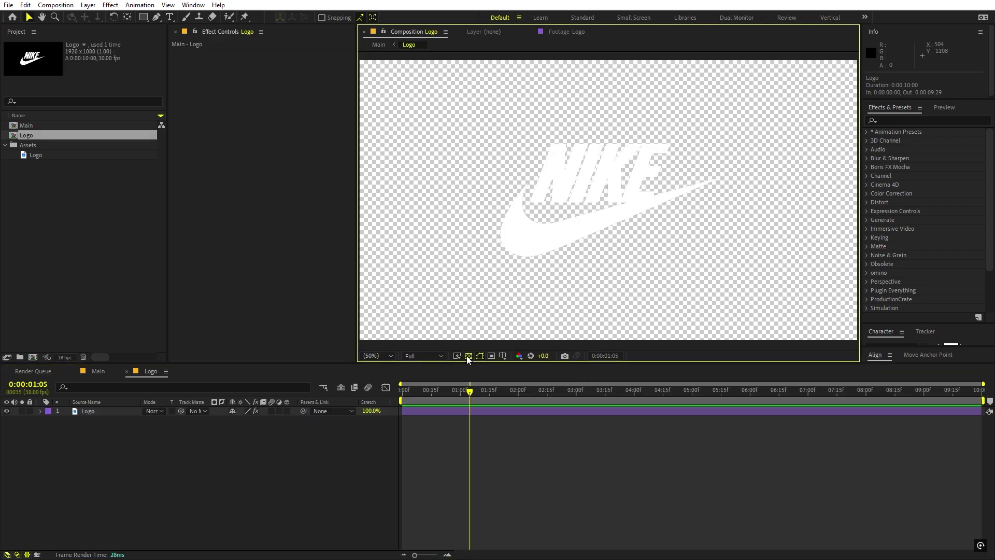
pyautogui.click(92, 371)
pyautogui.click(91, 443)
pyautogui.click(87, 411)
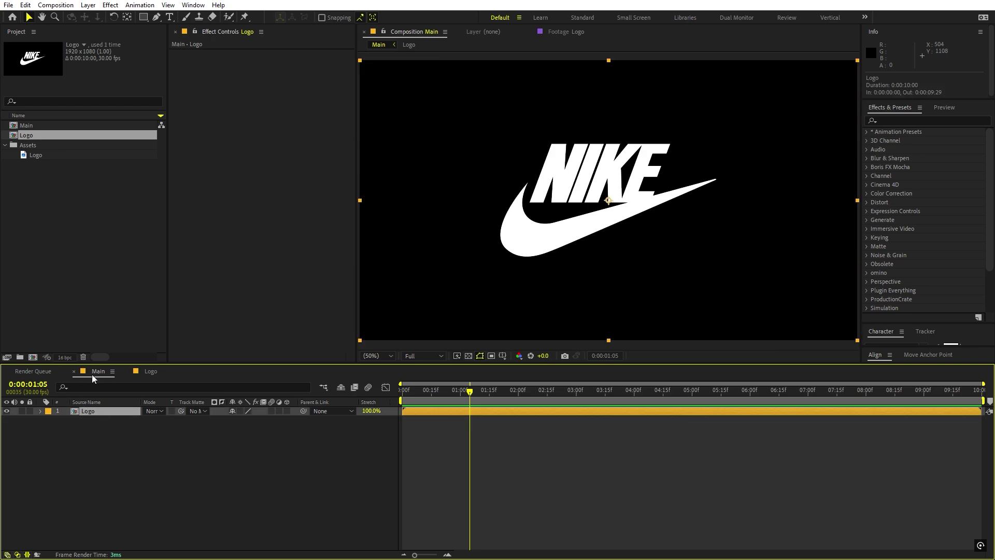
pyautogui.click(226, 487)
# Step: Apply the CC Particle Systems II effect to the Logo layer in the Main composition, starting from the first frame
pyautogui.press('Home')
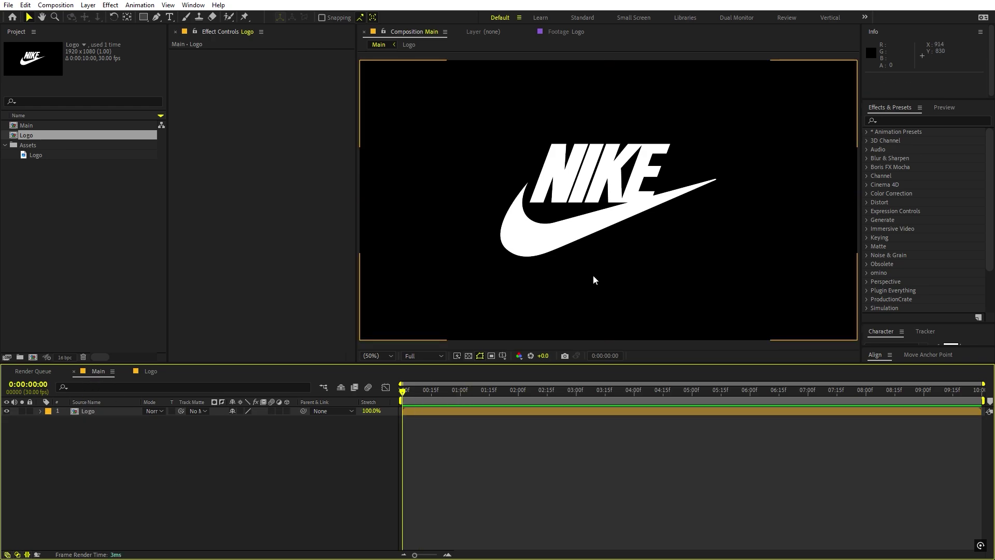
pyautogui.click(111, 412)
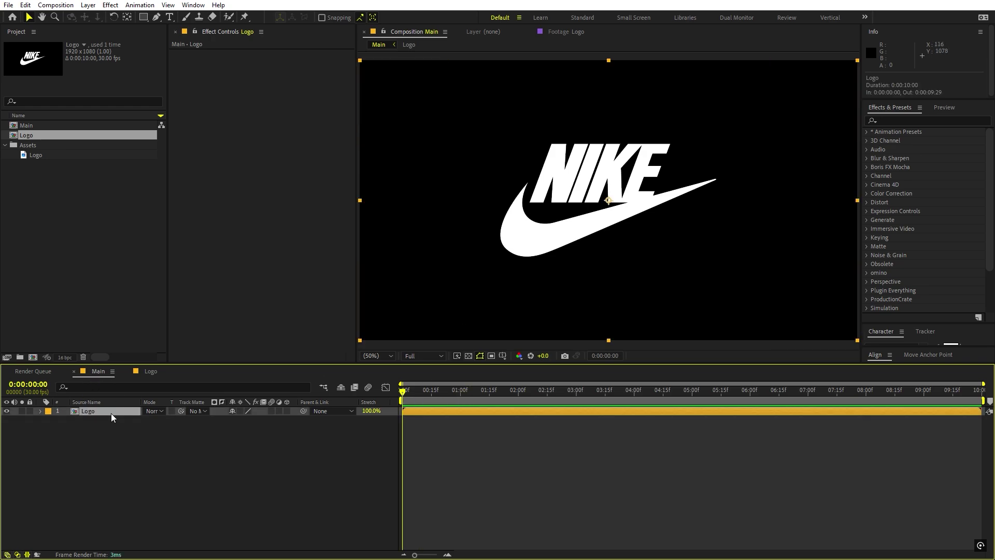
pyautogui.click(917, 120)
pyautogui.write('cc par')
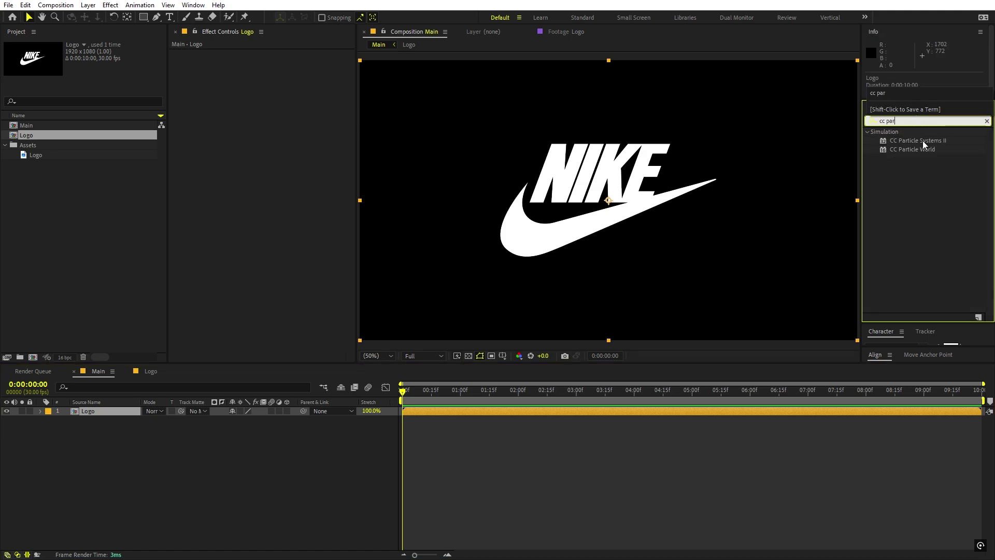
pyautogui.moveTo(923, 141); pyautogui.dragTo(556, 163)
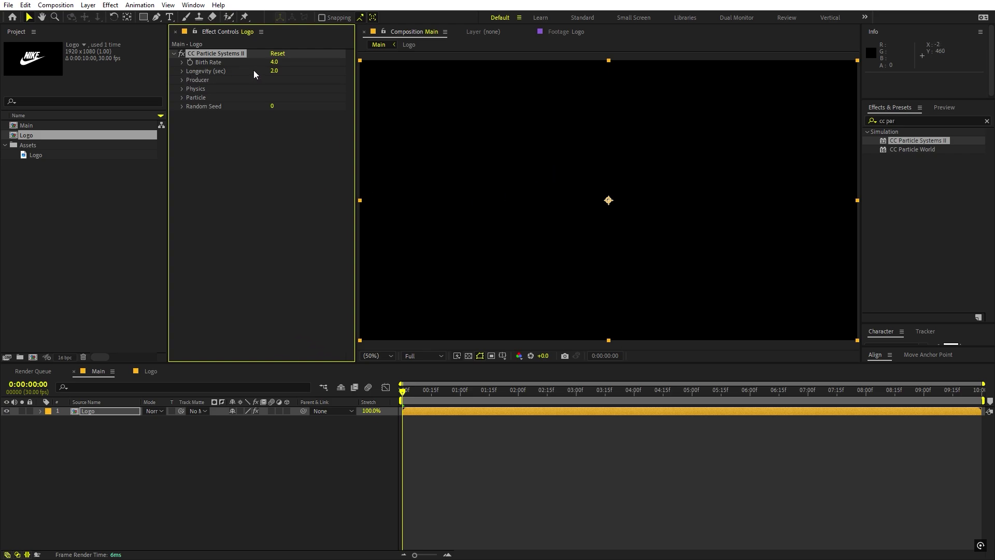
# Step: Set the particle effect's Birth Rate to 1
pyautogui.click(273, 63)
pyautogui.write('1')
pyautogui.click(293, 163)
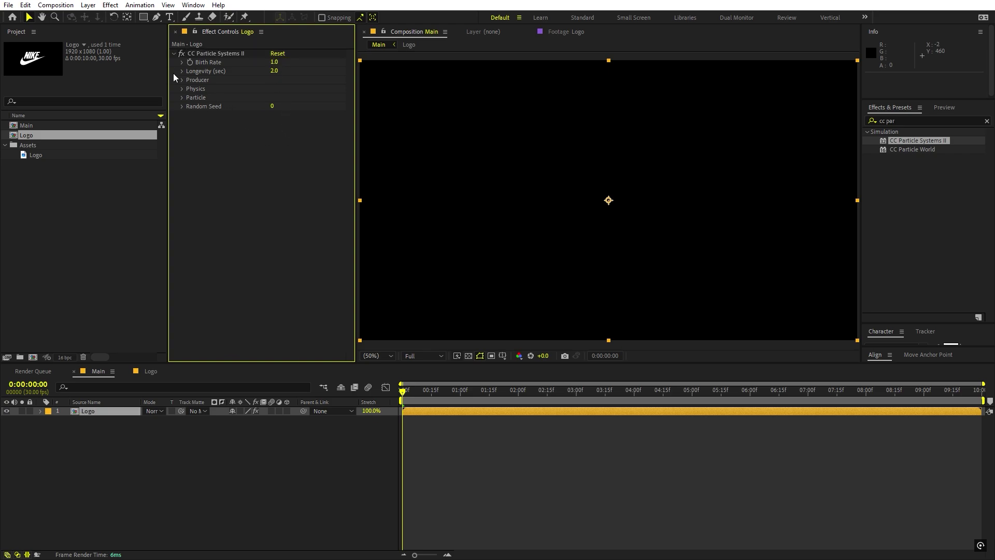
# Step: Expand the particle effect's settings and set the Producer Radius X to 33 and Radius Y to 23
pyautogui.click(182, 71)
pyautogui.click(182, 94)
pyautogui.click(182, 129)
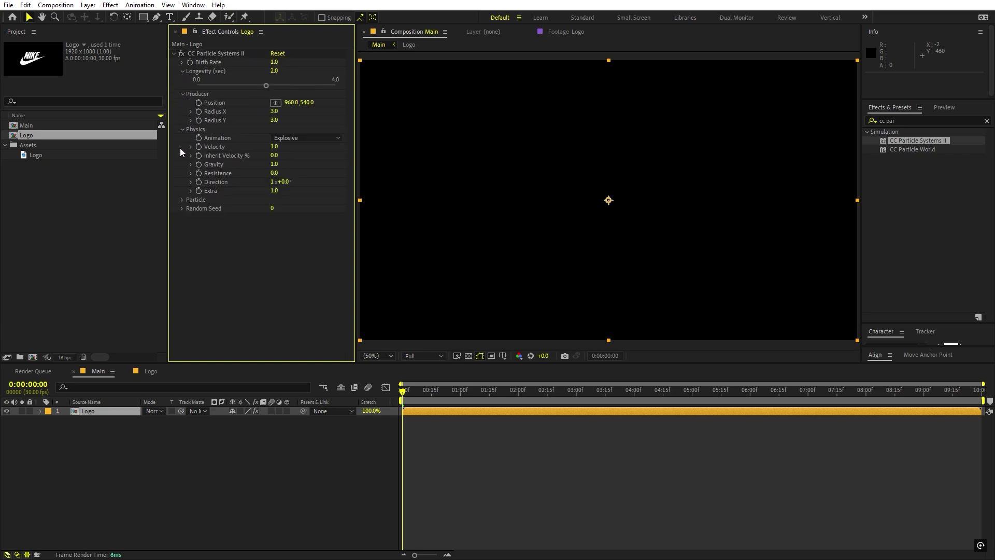
pyautogui.click(183, 199)
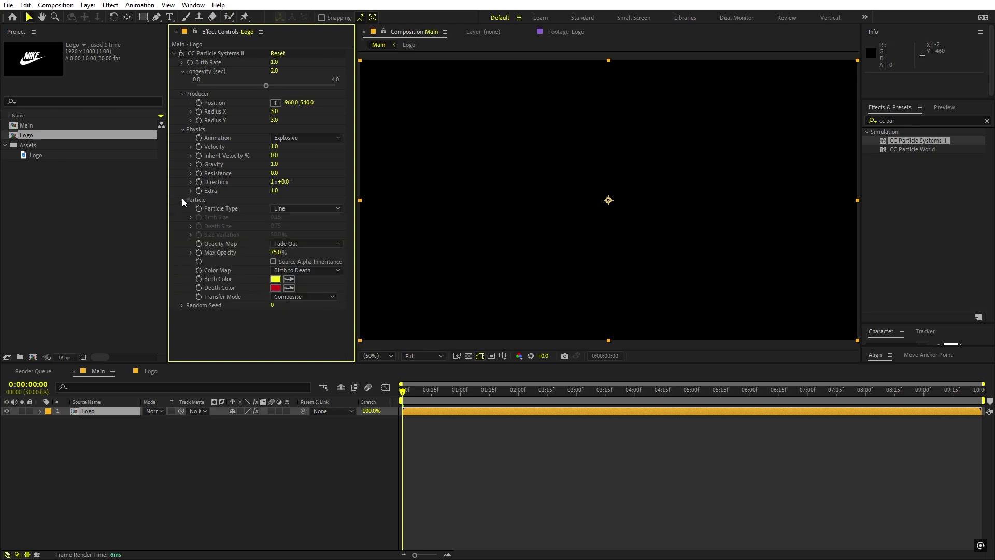
pyautogui.click(274, 111)
pyautogui.write('33')
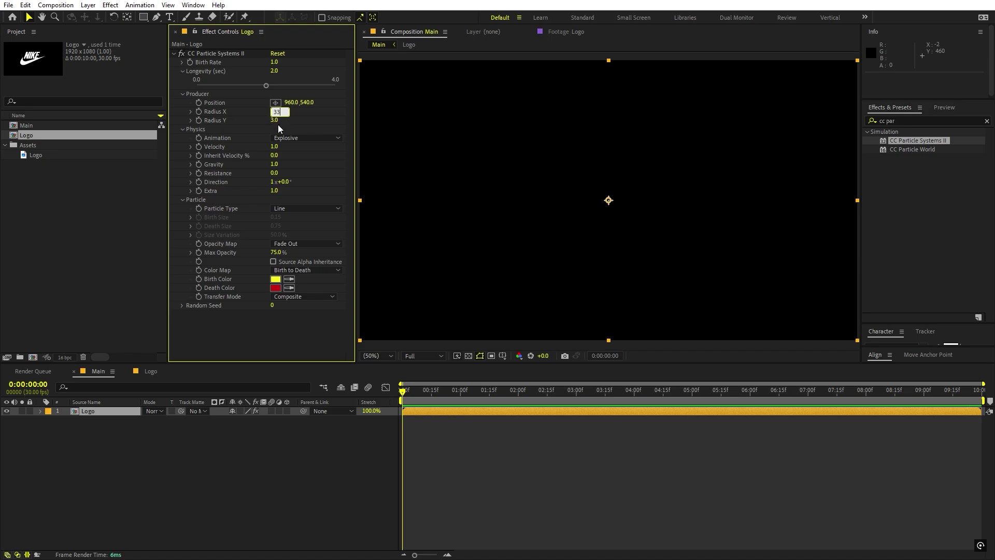
pyautogui.press('Return')
pyautogui.click(273, 124)
pyautogui.write('2')
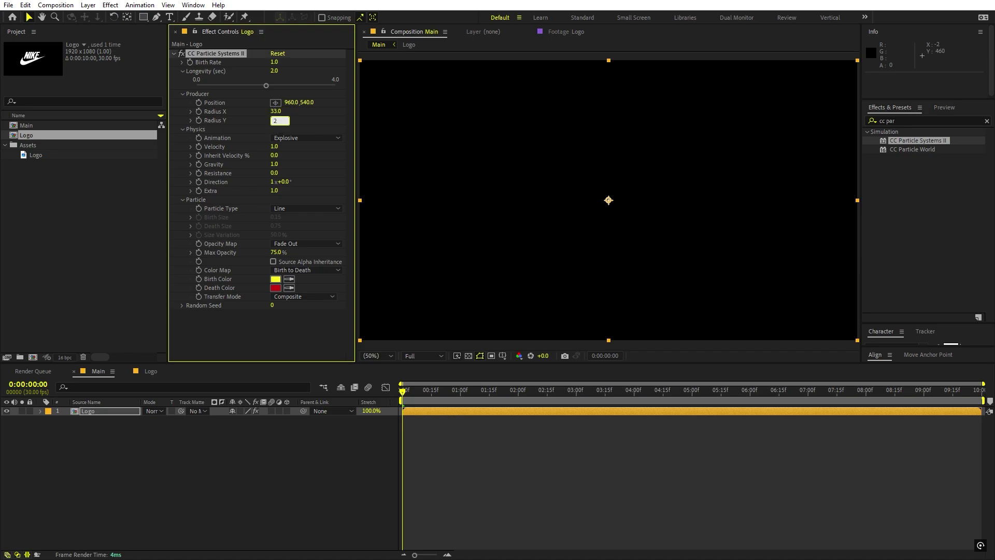
pyautogui.write('3')
# Step: Preview the particle burst at about 1:10 and set the particle Velocity to 0.85
pyautogui.click(442, 396)
pyautogui.press('space')
pyautogui.moveTo(453, 395); pyautogui.dragTo(480, 394)
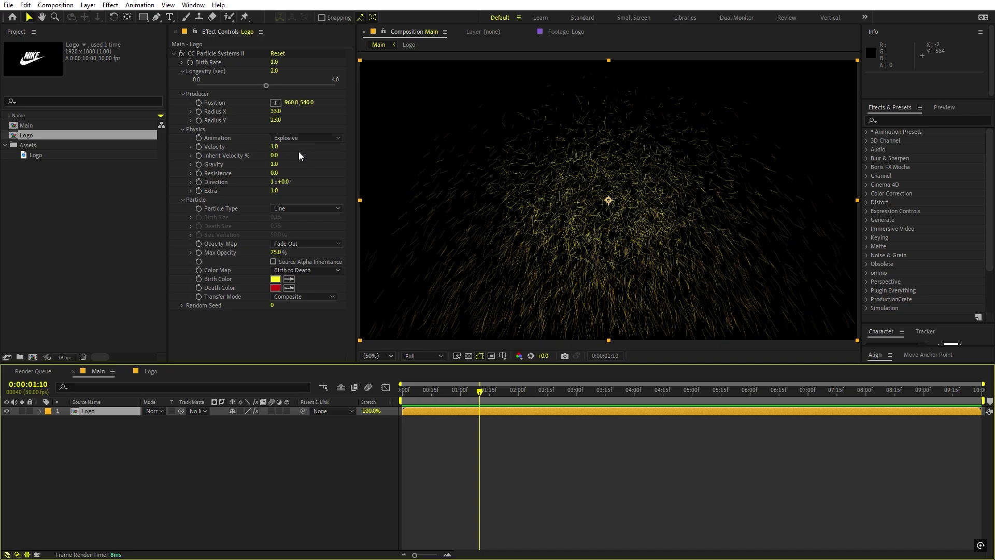
pyautogui.click(274, 147)
pyautogui.write('.85')
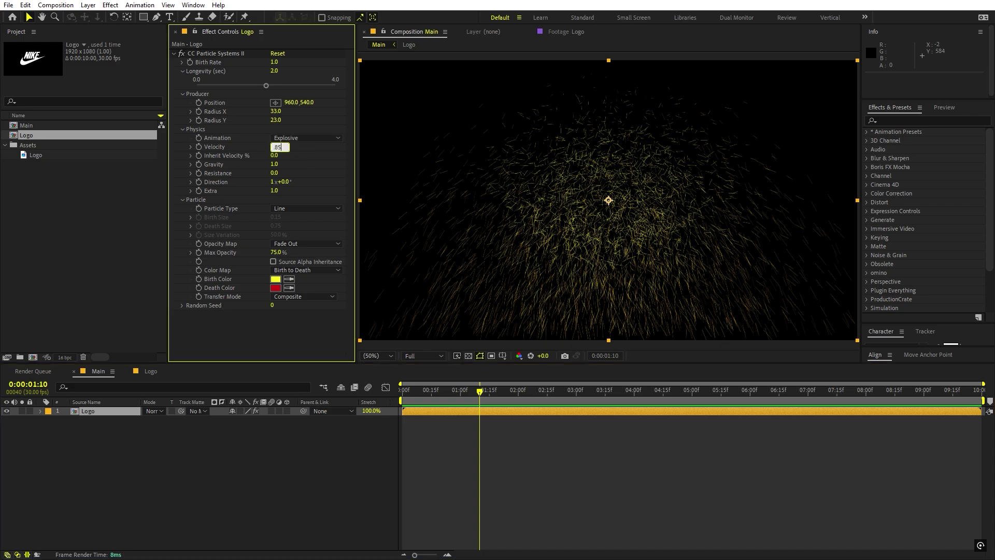
pyautogui.press('Return')
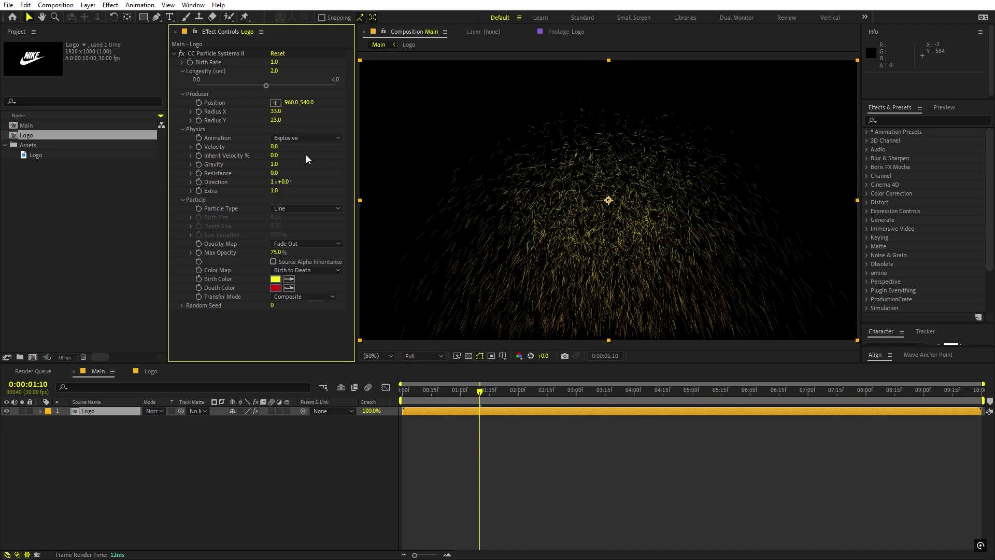
# Step: Set the particle Gravity to -0.1 and play back the animation
pyautogui.click(275, 164)
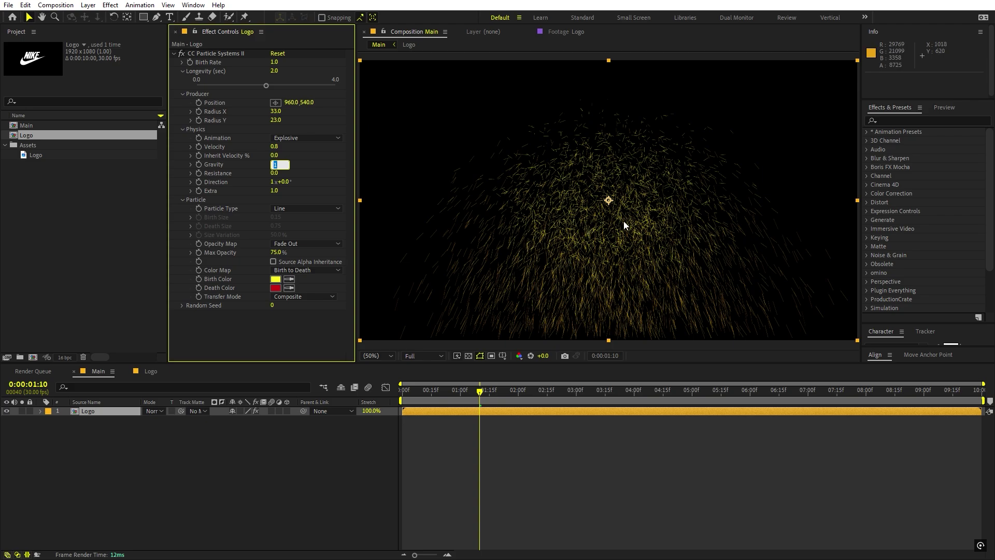
pyautogui.press('Return')
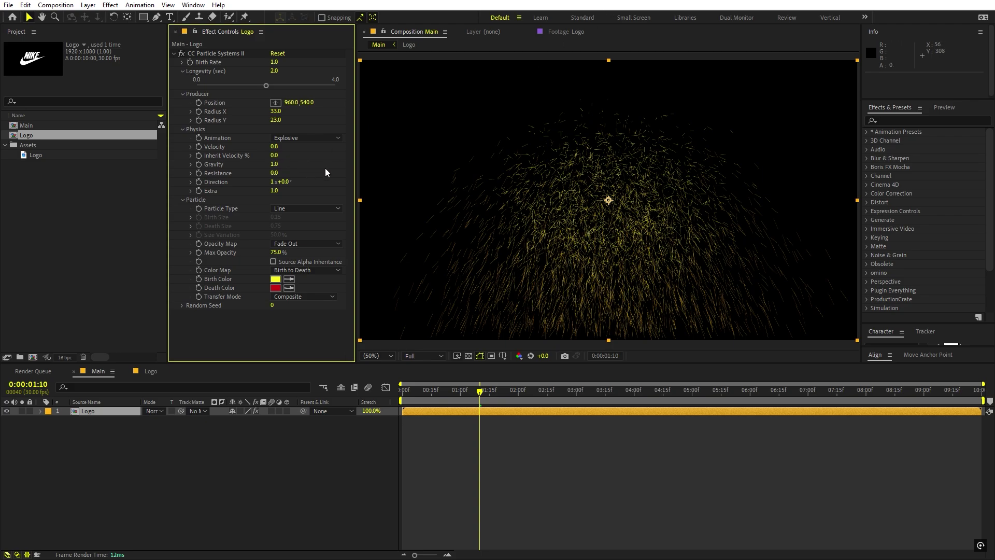
pyautogui.moveTo(280, 164); pyautogui.dragTo(276, 165)
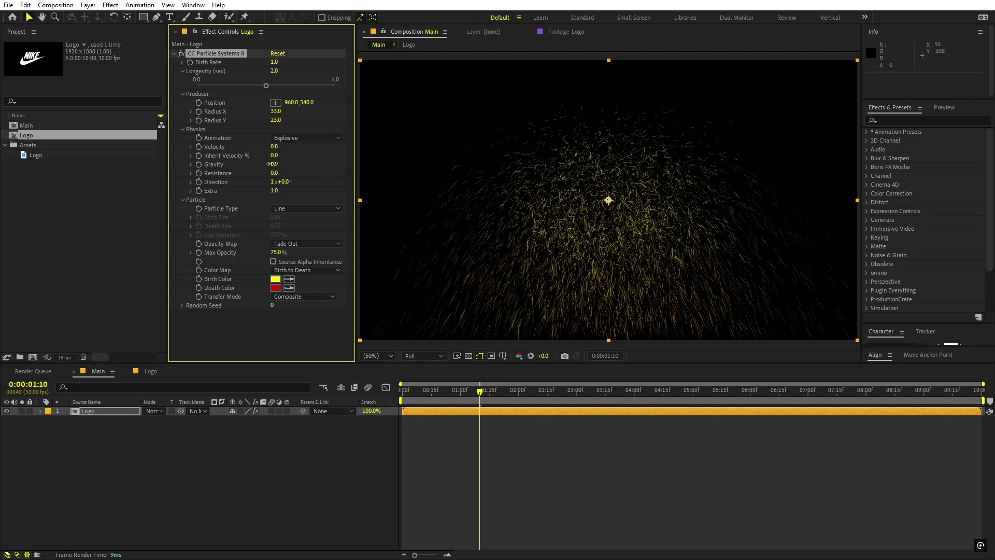
pyautogui.click(275, 164)
pyautogui.write('-0.1')
pyautogui.press('Return')
pyautogui.press('space')
pyautogui.press('space')
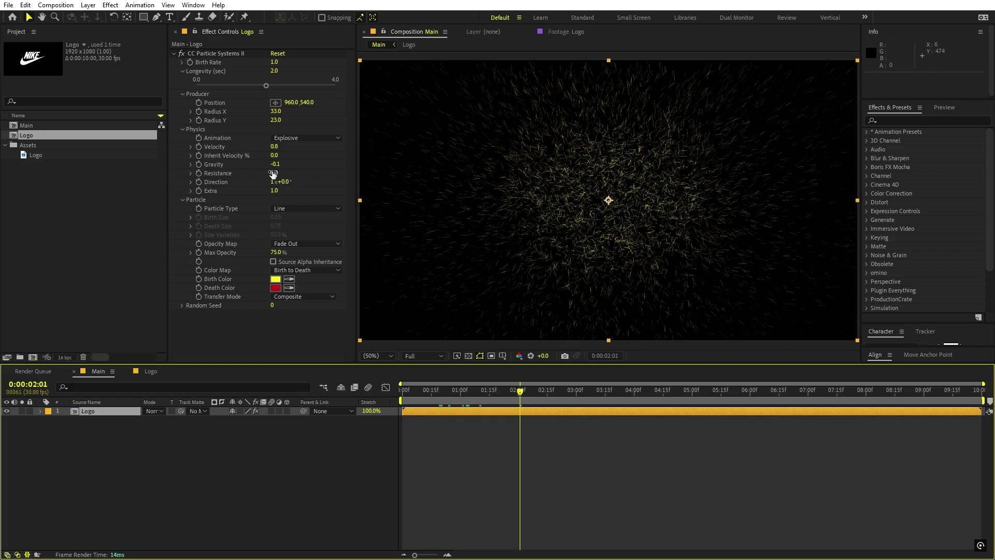
# Step: Set the particle Resistance to 5.8 and the Direction to 0°, and preview the motion
pyautogui.moveTo(273, 174); pyautogui.dragTo(302, 171)
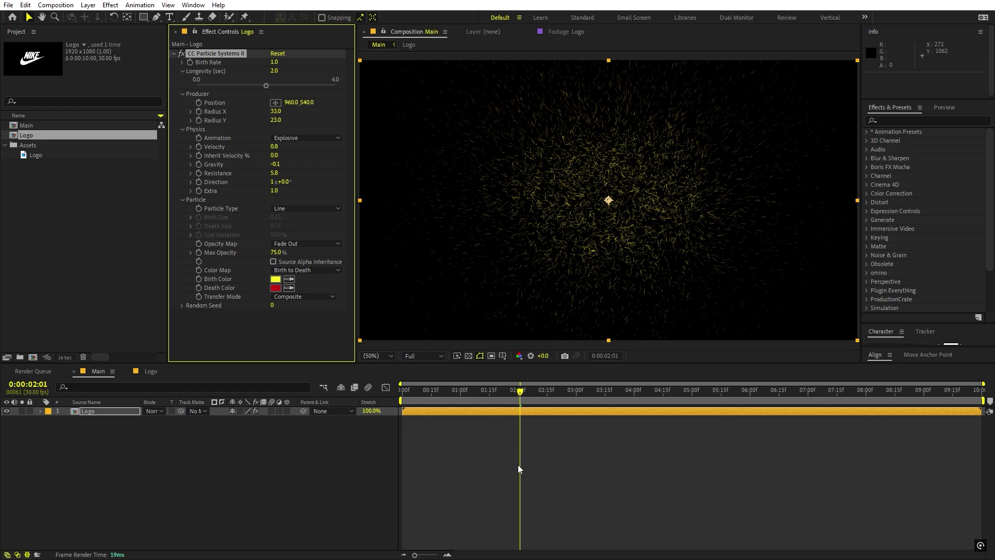
pyautogui.moveTo(285, 182); pyautogui.dragTo(217, 199)
pyautogui.click(287, 182)
pyautogui.write('0')
pyautogui.press('Return')
pyautogui.moveTo(533, 397); pyautogui.dragTo(558, 390)
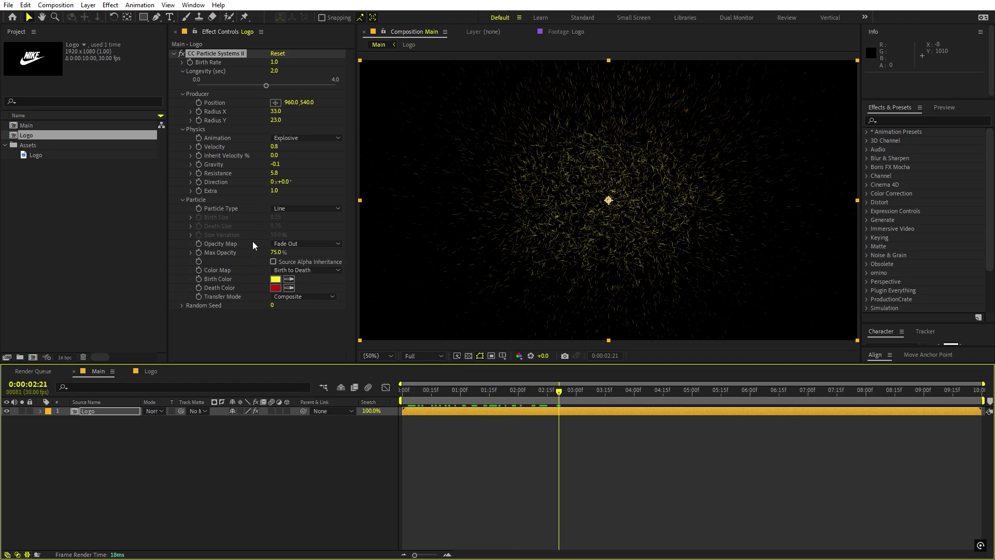
# Step: Raise the particles' Max Opacity to 99%, try the Star and Cube particle types, and return to Line
pyautogui.moveTo(276, 252); pyautogui.dragTo(287, 252)
pyautogui.click(307, 207)
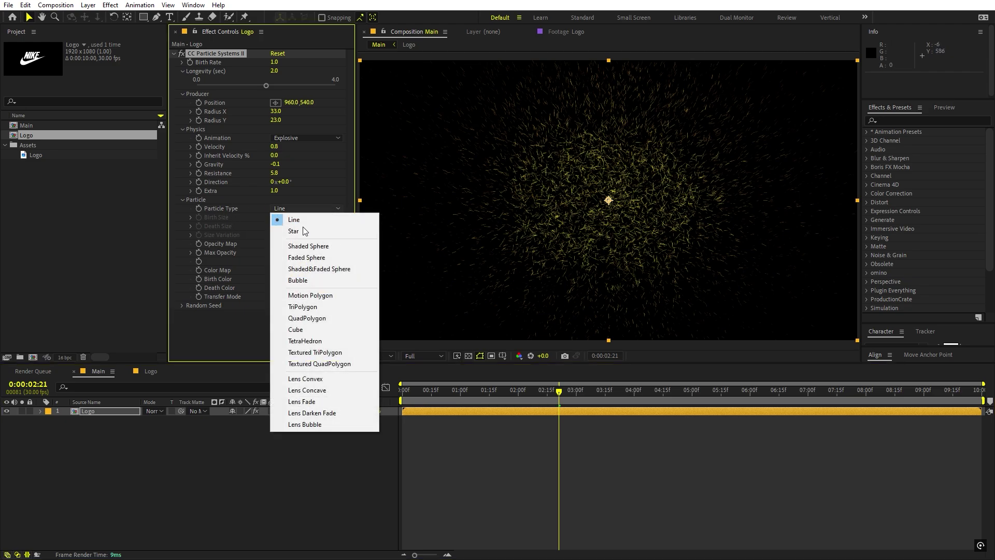
pyautogui.click(300, 231)
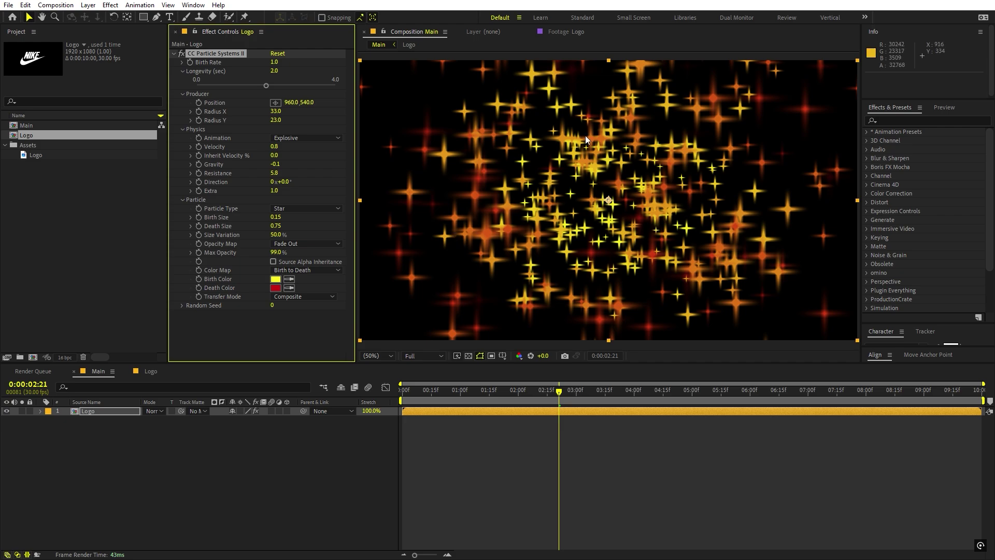
pyautogui.click(304, 211)
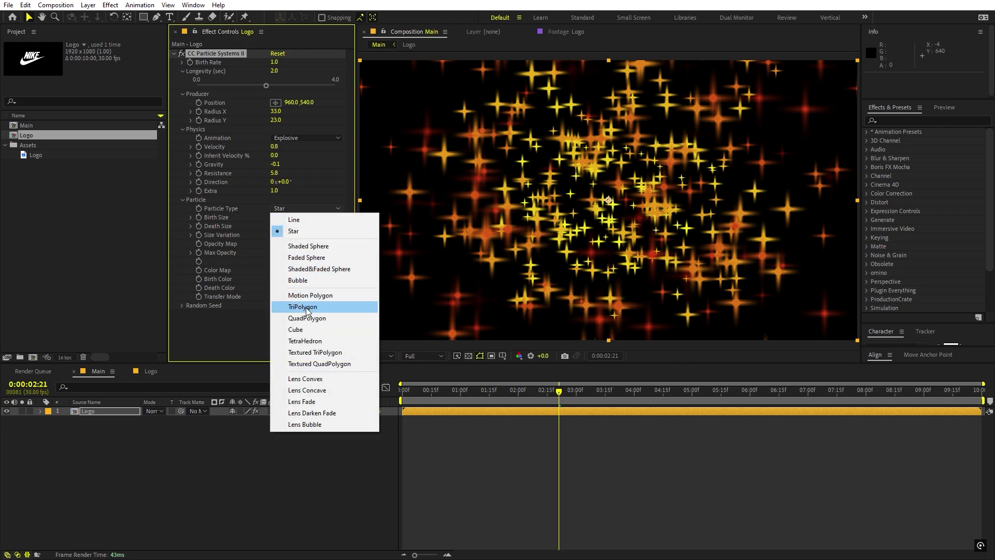
pyautogui.click(298, 330)
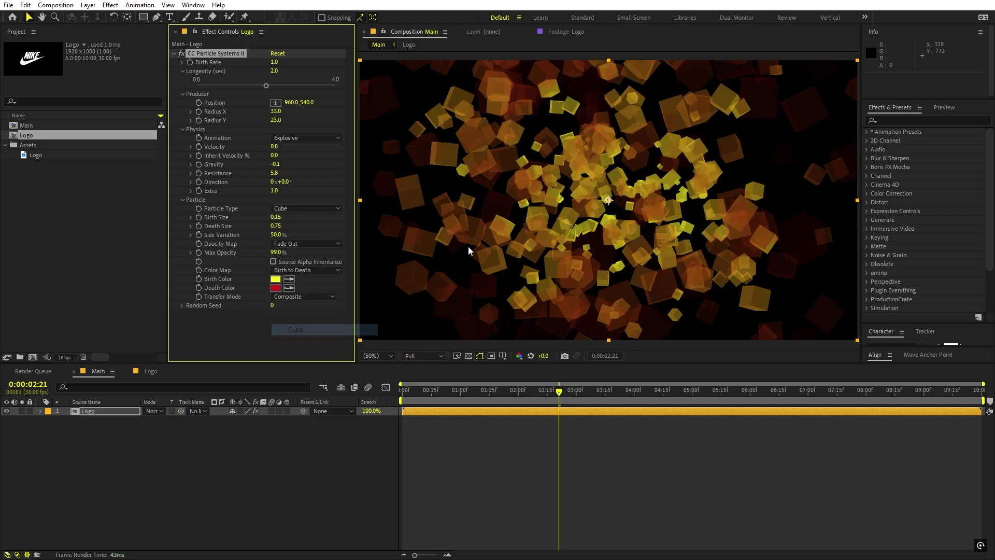
pyautogui.click(315, 208)
pyautogui.click(304, 223)
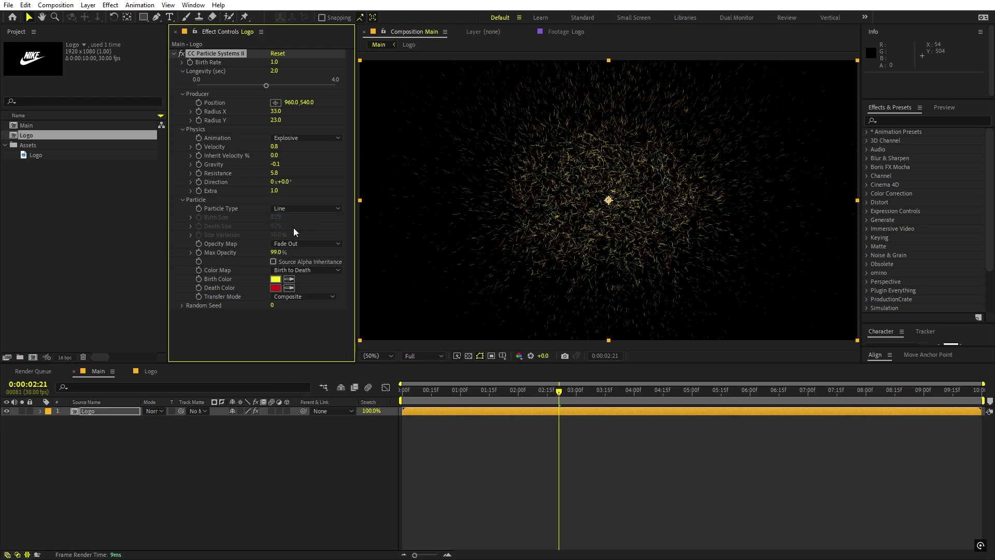
# Step: Set the particles' Max Opacity to 100%, enable Source Alpha Inheritance, and preview the result
pyautogui.moveTo(276, 253); pyautogui.dragTo(333, 250)
pyautogui.click(273, 261)
pyautogui.click(510, 391)
pyautogui.moveTo(504, 392); pyautogui.dragTo(411, 407)
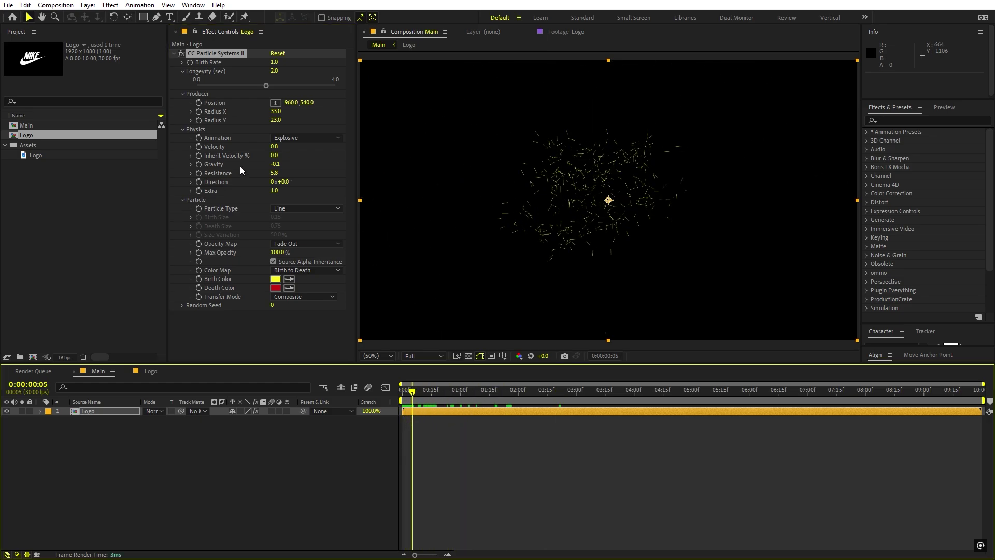
# Step: Try a higher Birth Rate and a horizontally shifted Producer Position, undoing each change
pyautogui.moveTo(272, 62); pyautogui.dragTo(397, 257)
pyautogui.moveTo(403, 408); pyautogui.dragTo(514, 383)
pyautogui.hotkey('ctrl', 'z')
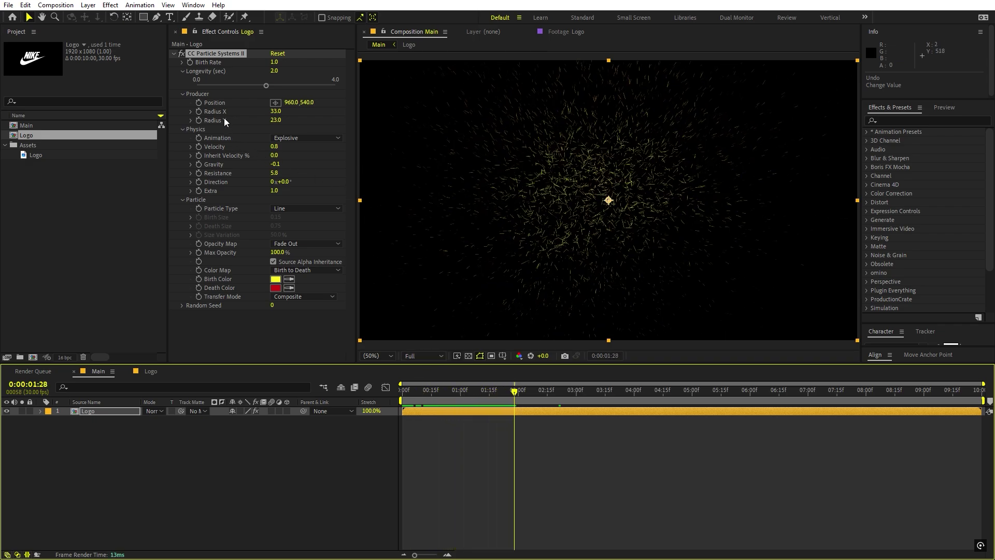
pyautogui.moveTo(292, 102); pyautogui.dragTo(648, 167)
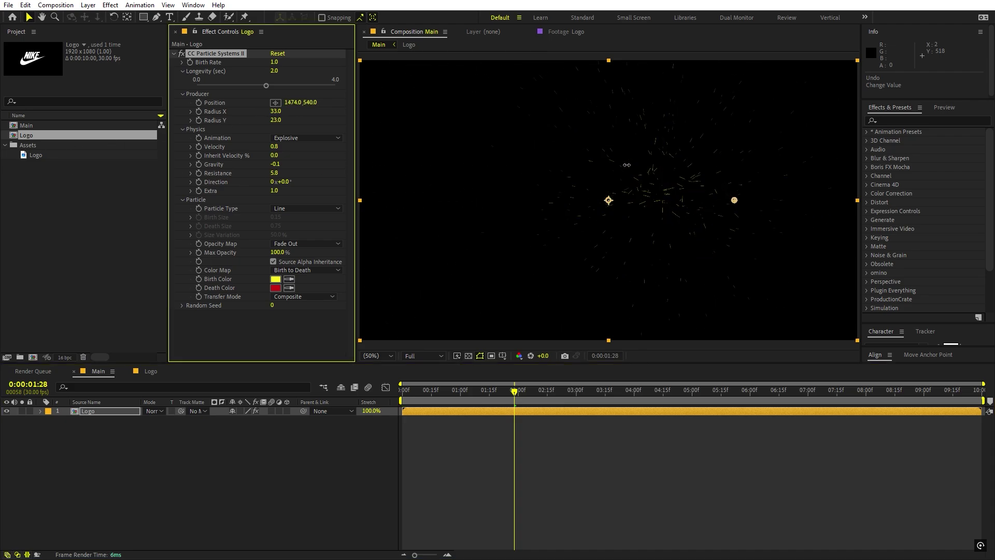
pyautogui.hotkey('ctrl', 'z')
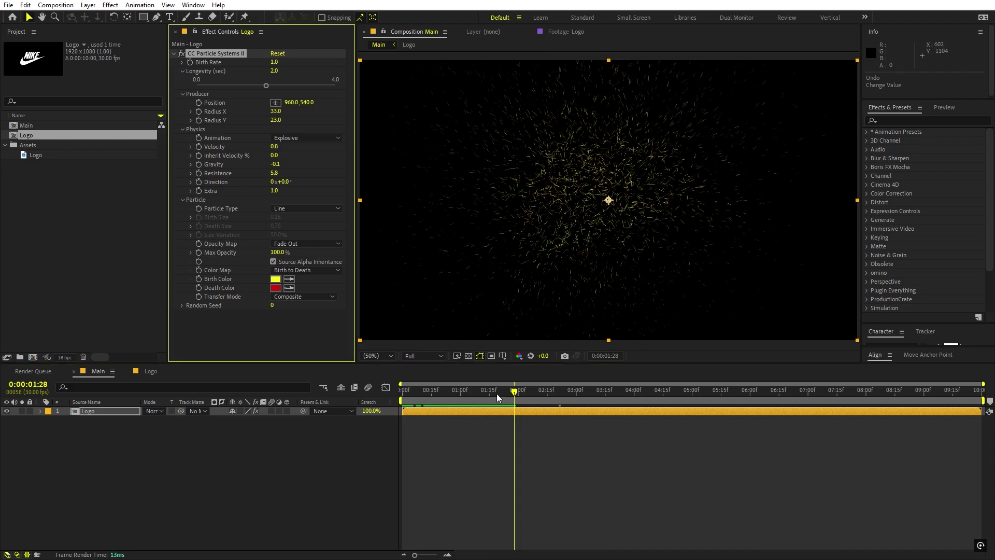
# Step: At the composition start, set the Producer Position to -74, 540, beyond the frame's left edge, and enable its keyframing
pyautogui.click(403, 393)
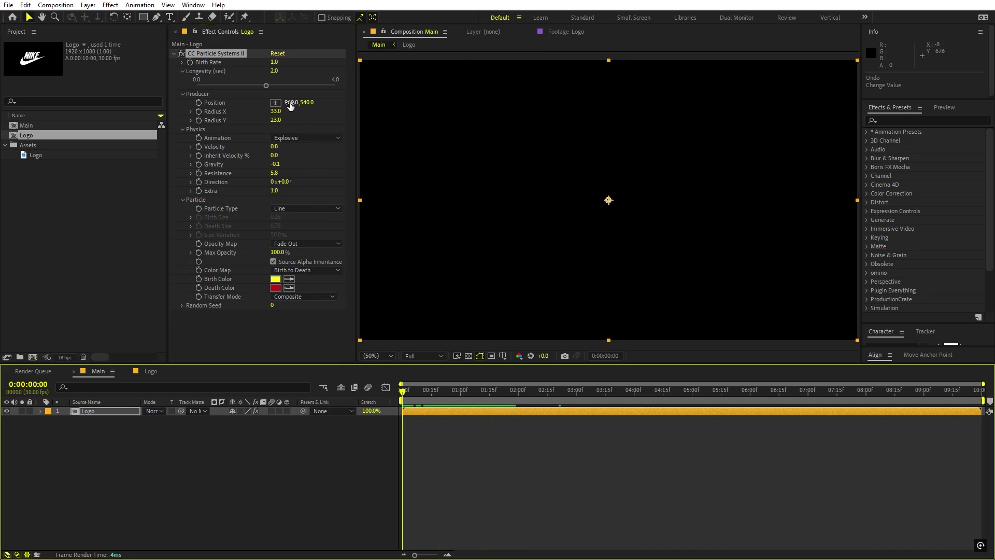
pyautogui.moveTo(290, 105); pyautogui.dragTo(294, 201)
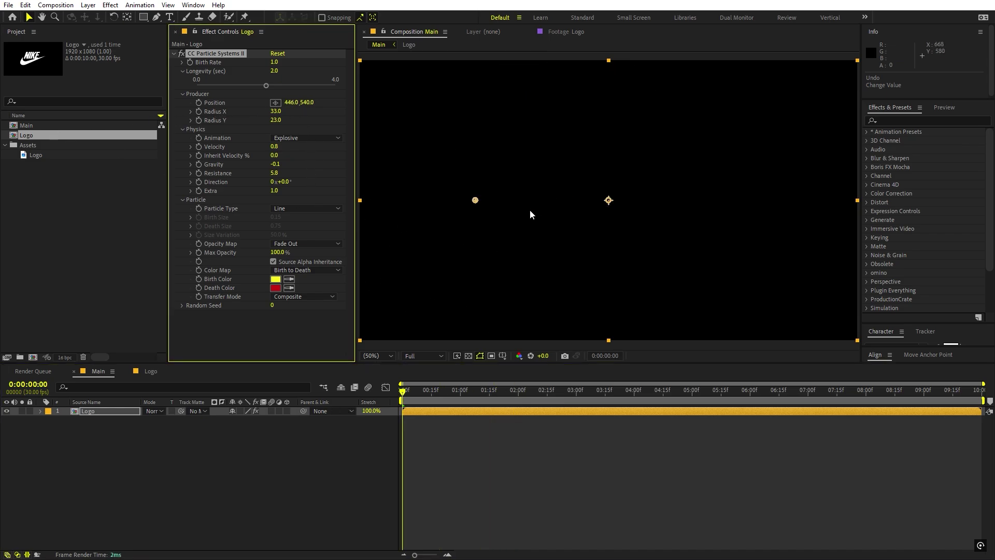
pyautogui.moveTo(475, 201); pyautogui.dragTo(341, 203)
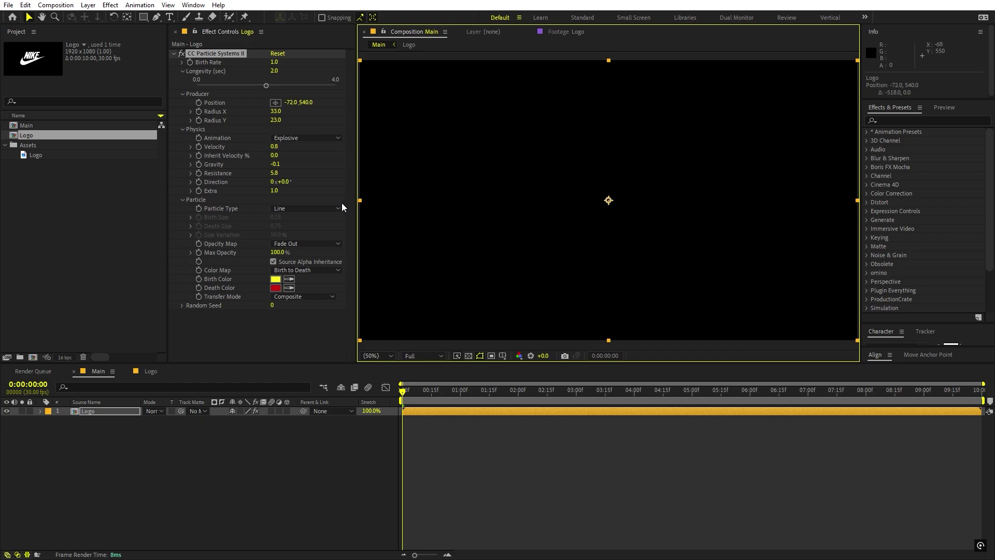
pyautogui.click(199, 103)
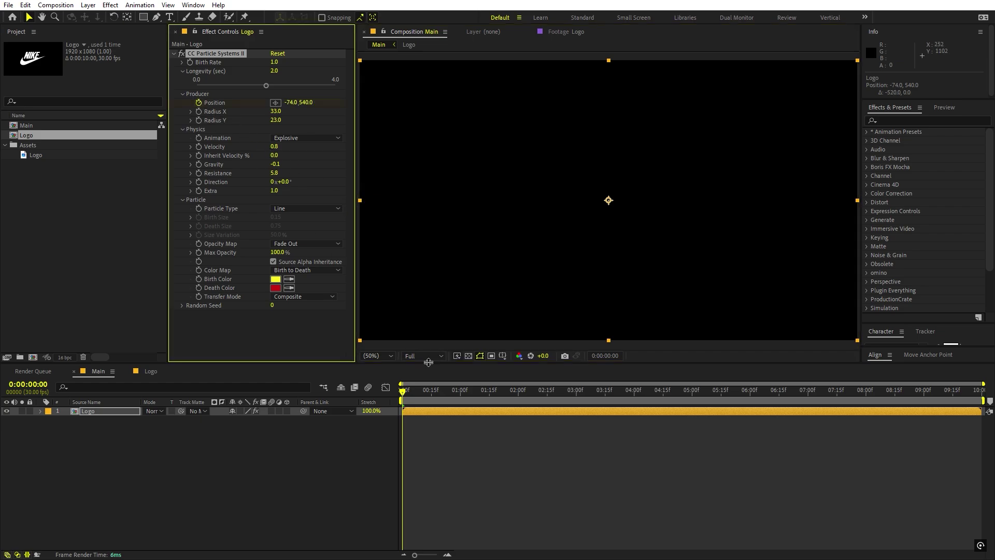
# Step: At 0:00:03:01, keyframe the Producer Position at 2013, 512, beyond the frame's right edge, and preview the particle sweep
pyautogui.moveTo(446, 397); pyautogui.dragTo(578, 407)
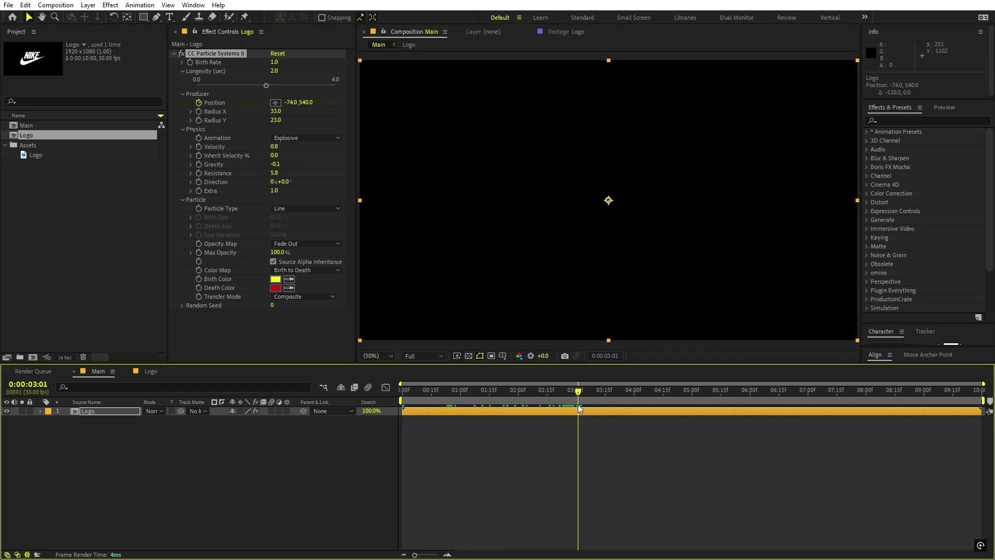
pyautogui.moveTo(291, 102); pyautogui.dragTo(904, 121)
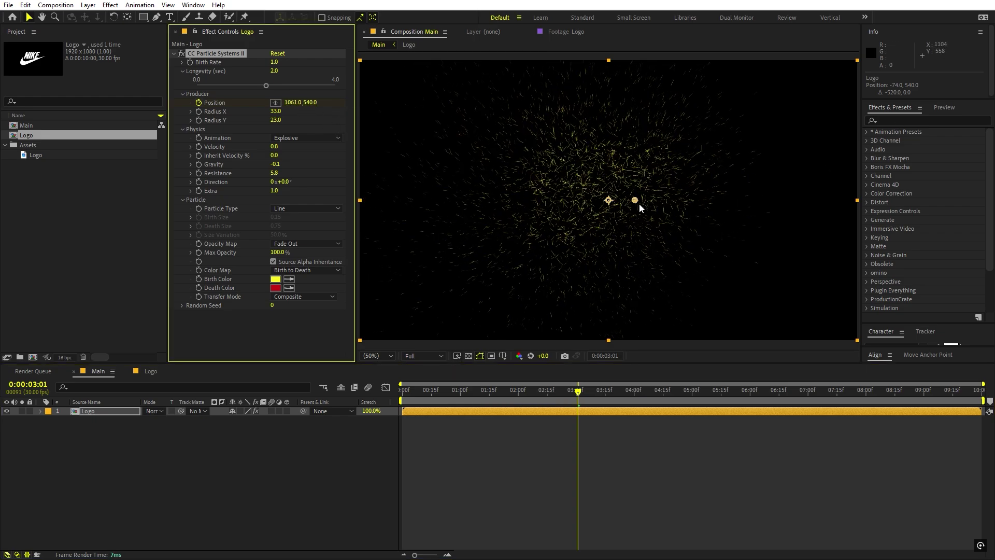
pyautogui.moveTo(649, 198); pyautogui.dragTo(879, 191)
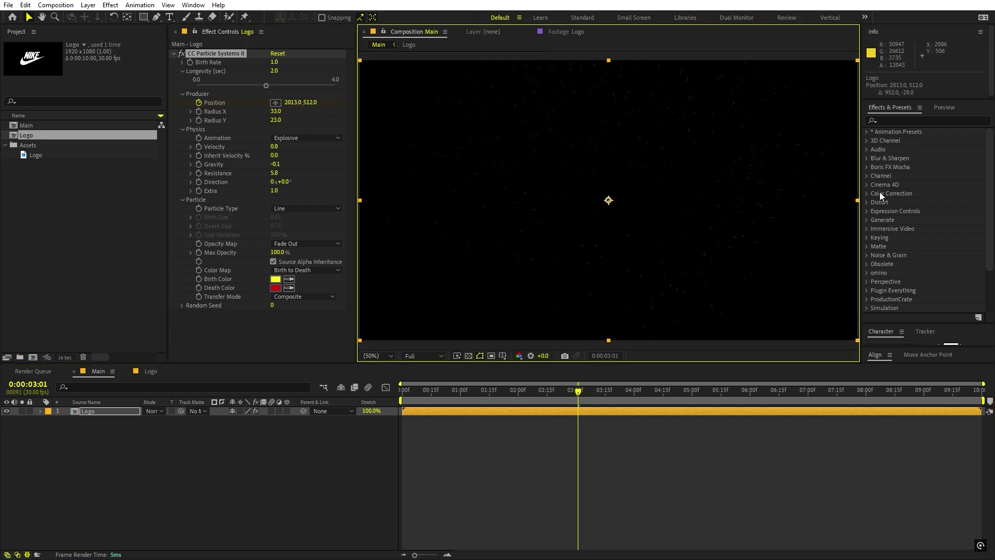
pyautogui.click(135, 421)
pyautogui.press('Home')
pyautogui.press('space')
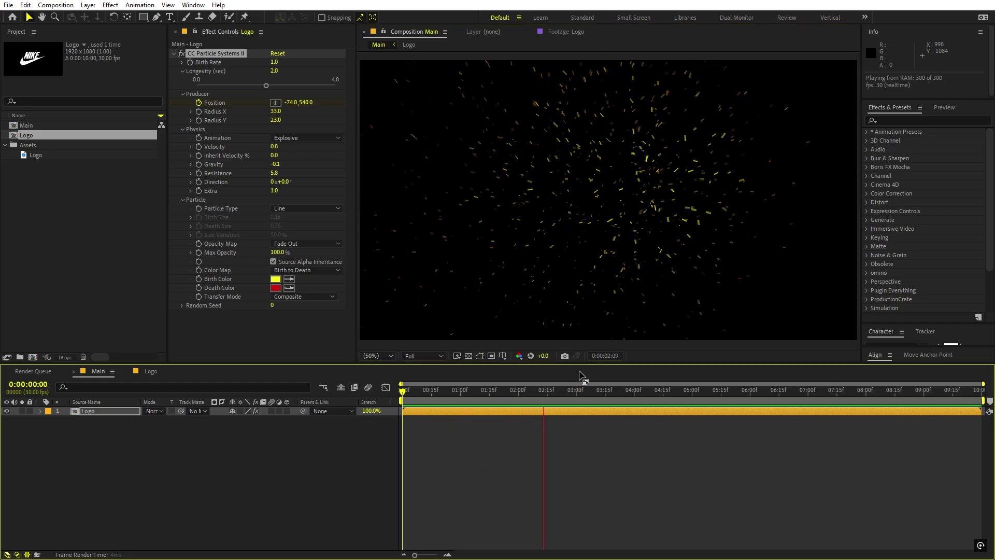
pyautogui.moveTo(593, 404); pyautogui.dragTo(519, 404)
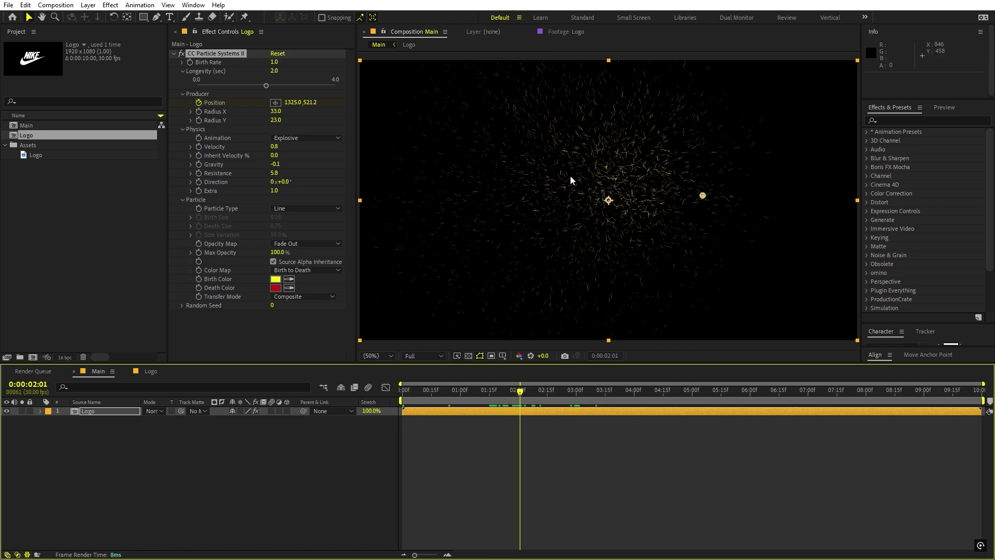
# Step: Add a CC Composite effect below the particle effect, set Composite Original to Add Alpha, and preview the animation
pyautogui.click(919, 120)
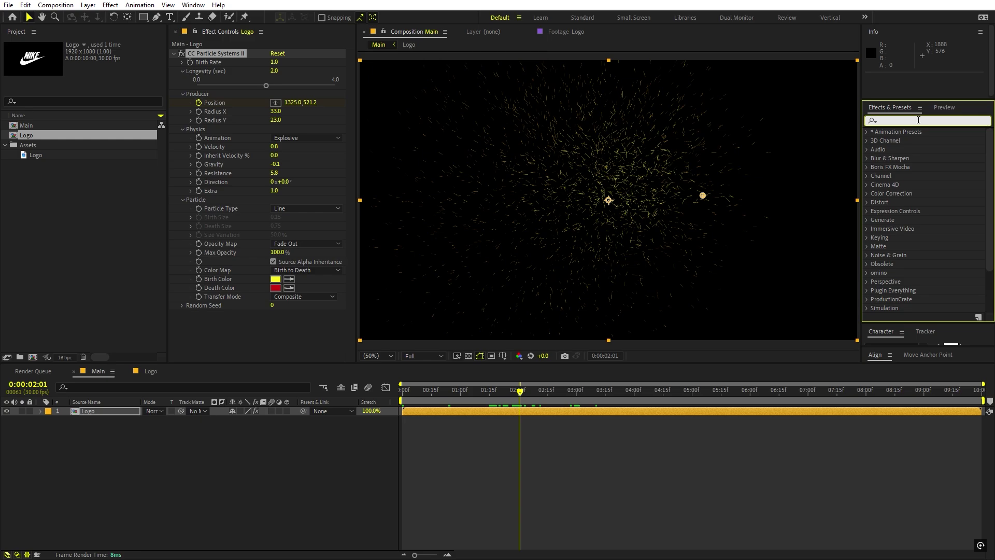
pyautogui.write('c')
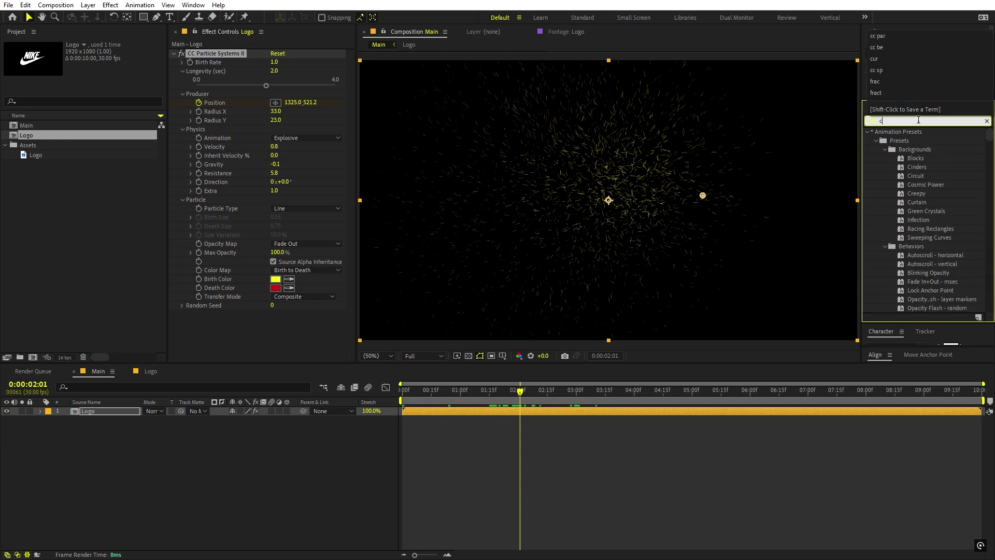
pyautogui.write('c com')
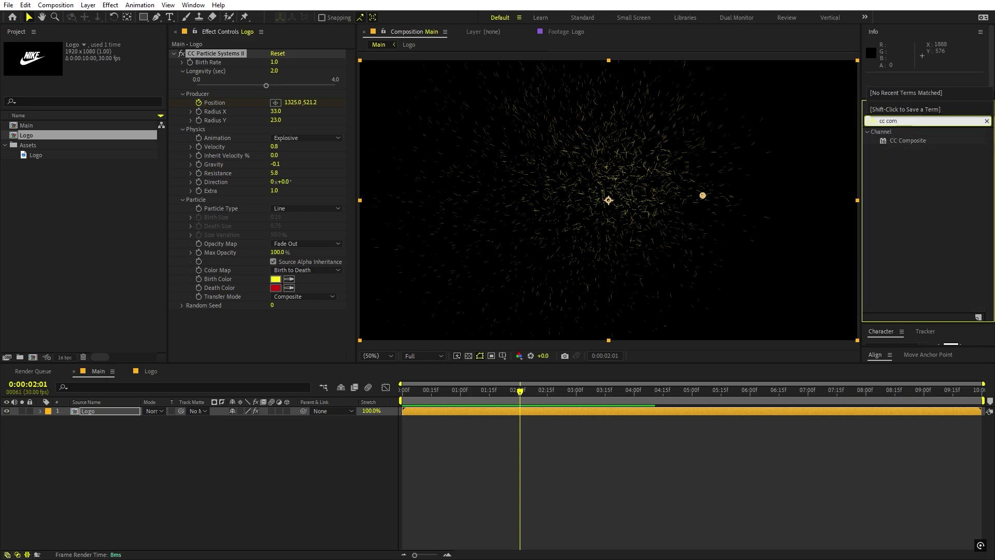
pyautogui.moveTo(911, 142); pyautogui.dragTo(230, 334)
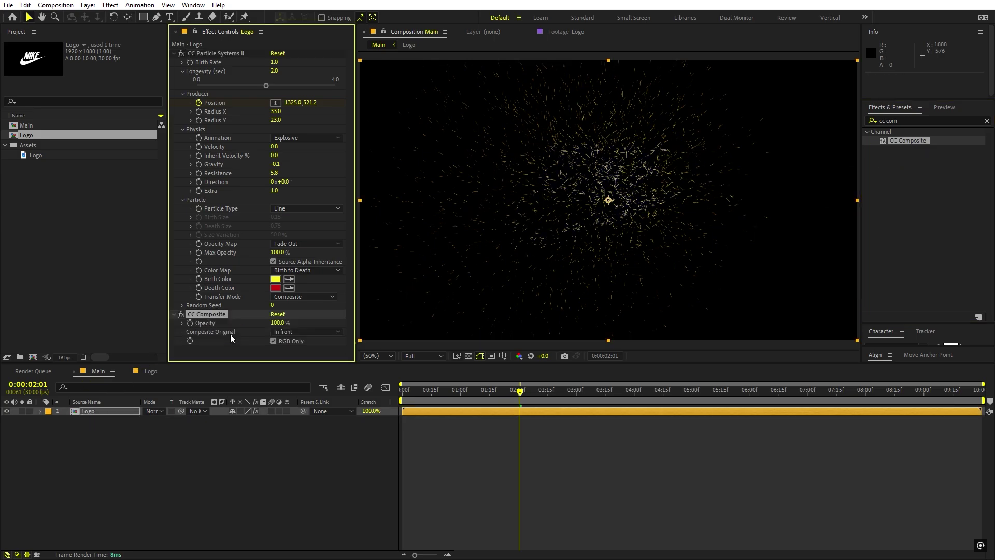
pyautogui.click(291, 332)
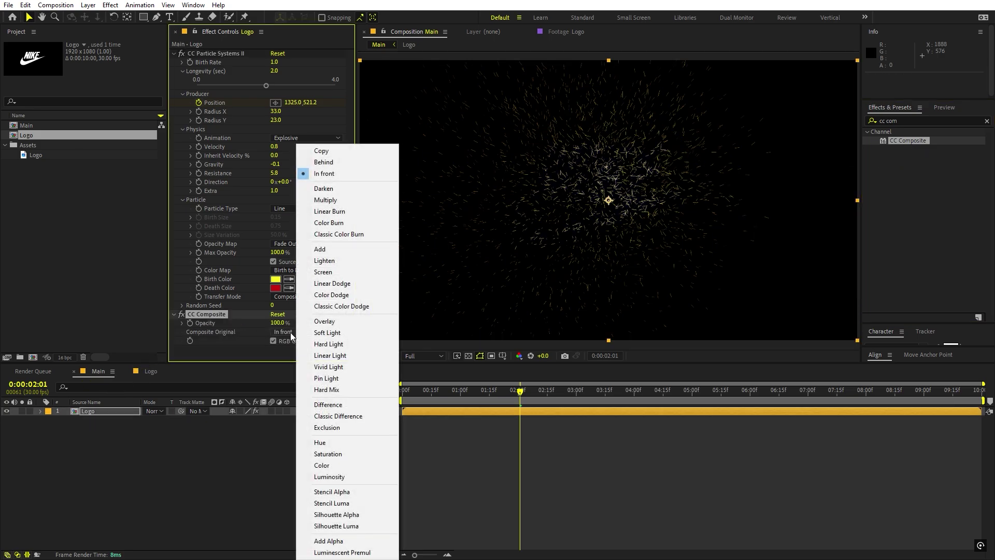
pyautogui.click(342, 541)
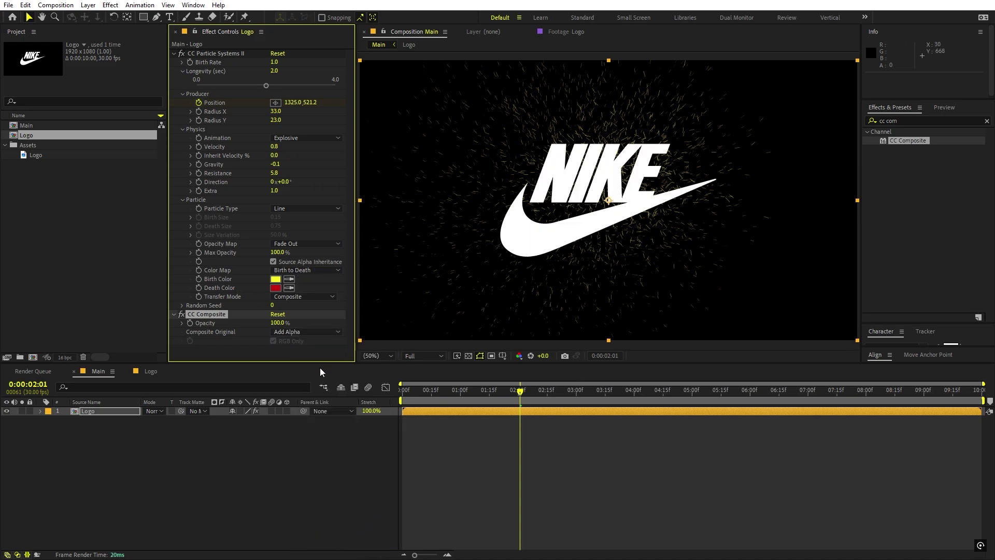
pyautogui.click(387, 412)
pyautogui.press('Home')
pyautogui.press('space')
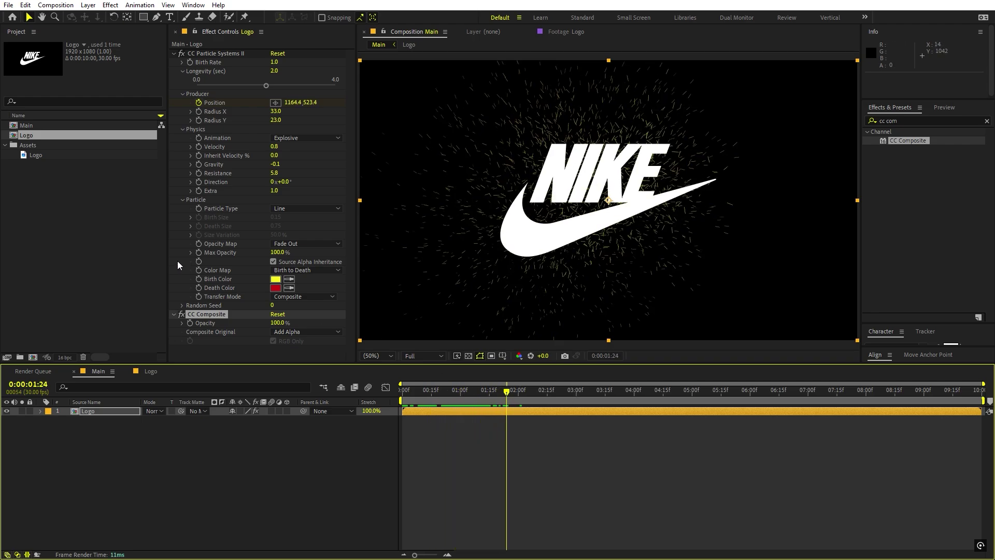
# Step: Set the particles' Birth Color to cyan 00EAFF
pyautogui.click(246, 279)
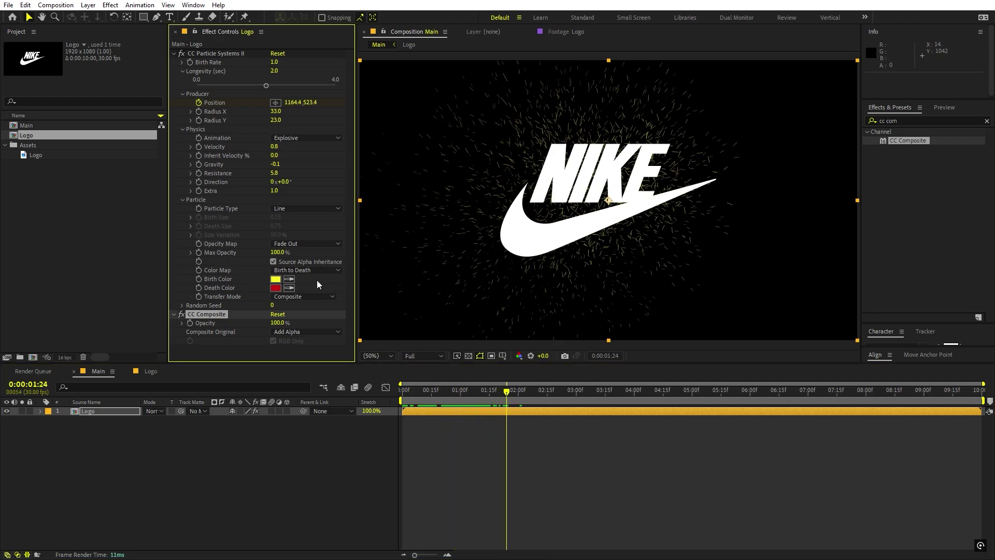
pyautogui.click(276, 280)
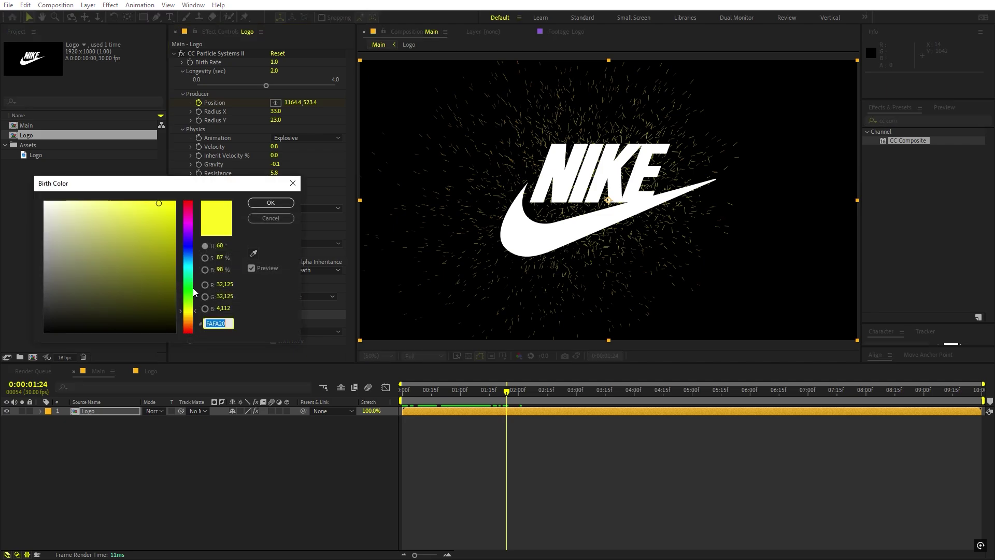
pyautogui.moveTo(193, 292); pyautogui.dragTo(193, 265)
pyautogui.moveTo(130, 220); pyautogui.dragTo(197, 188)
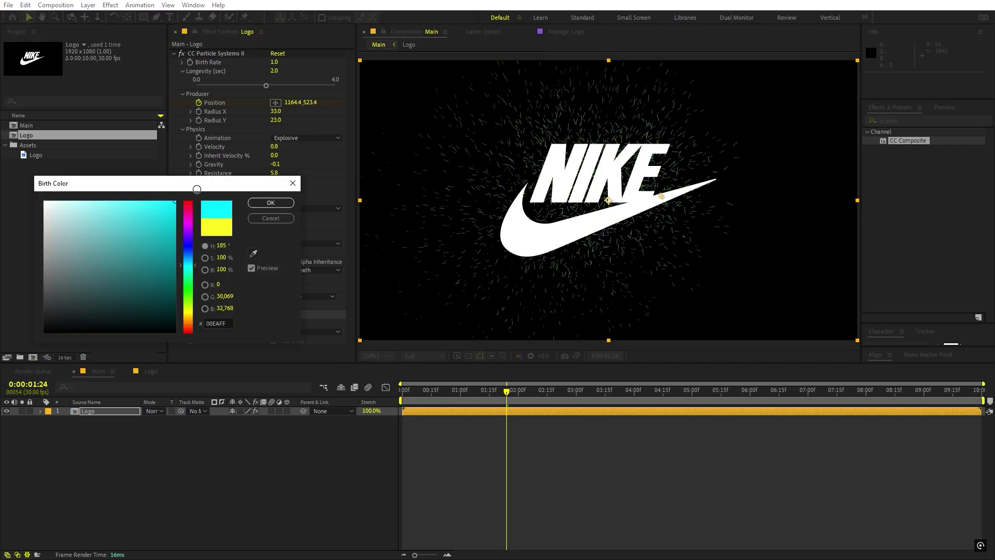
pyautogui.click(257, 203)
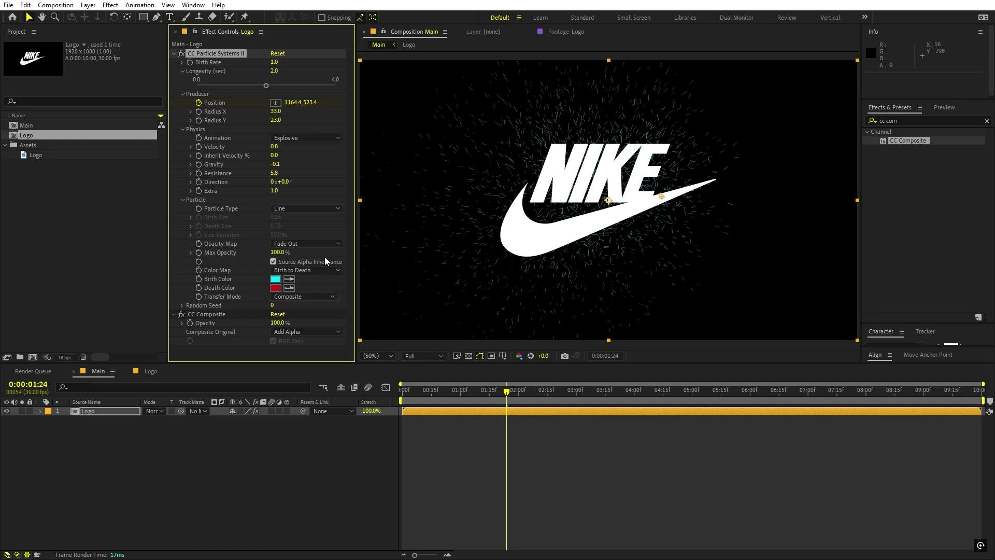
# Step: Set the particles' Death Color to bright yellow and scrub through the animation to check the colors
pyautogui.click(275, 288)
pyautogui.moveTo(190, 303); pyautogui.dragTo(188, 311)
pyautogui.click(147, 232)
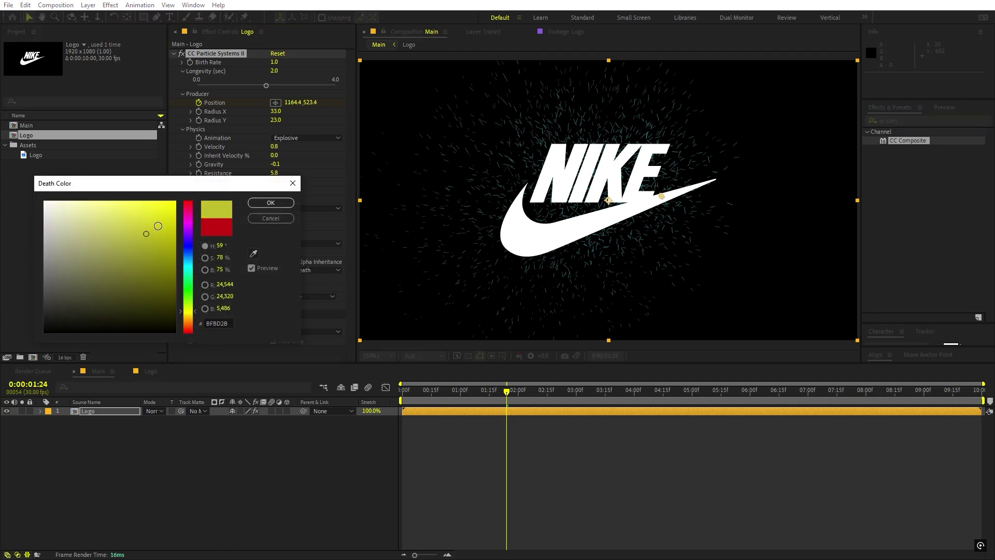
pyautogui.click(270, 203)
pyautogui.click(443, 390)
pyautogui.moveTo(418, 399); pyautogui.dragTo(538, 398)
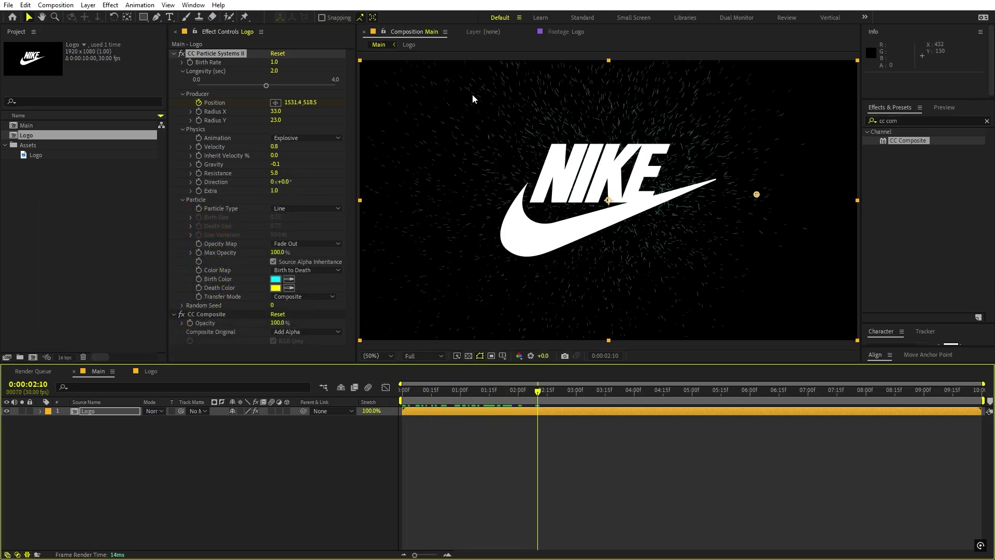
pyautogui.moveTo(512, 389); pyautogui.dragTo(466, 432)
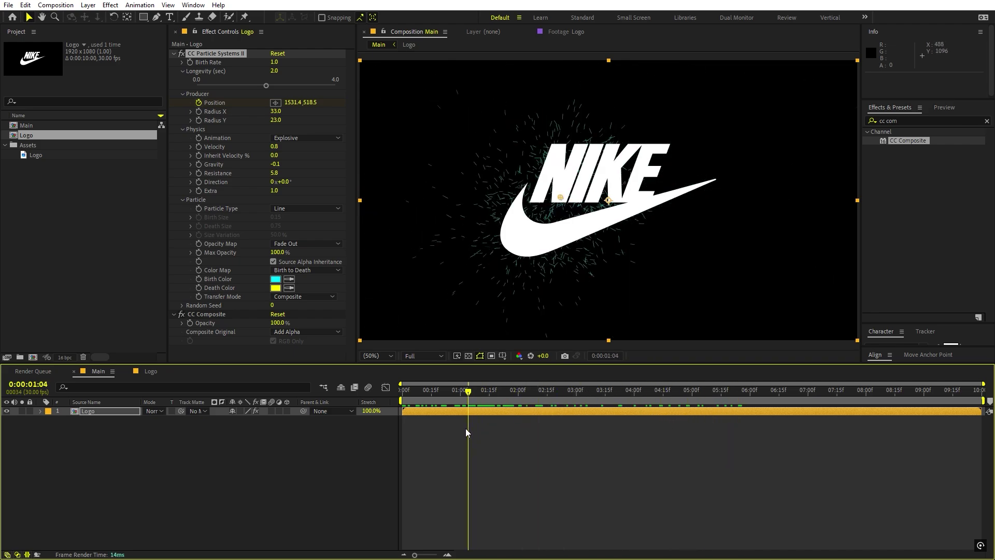
# Step: Collapse the existing effects, add a Glow effect, and place it between CC Particle Systems II and CC Composite
pyautogui.click(173, 54)
pyautogui.click(174, 63)
pyautogui.click(232, 185)
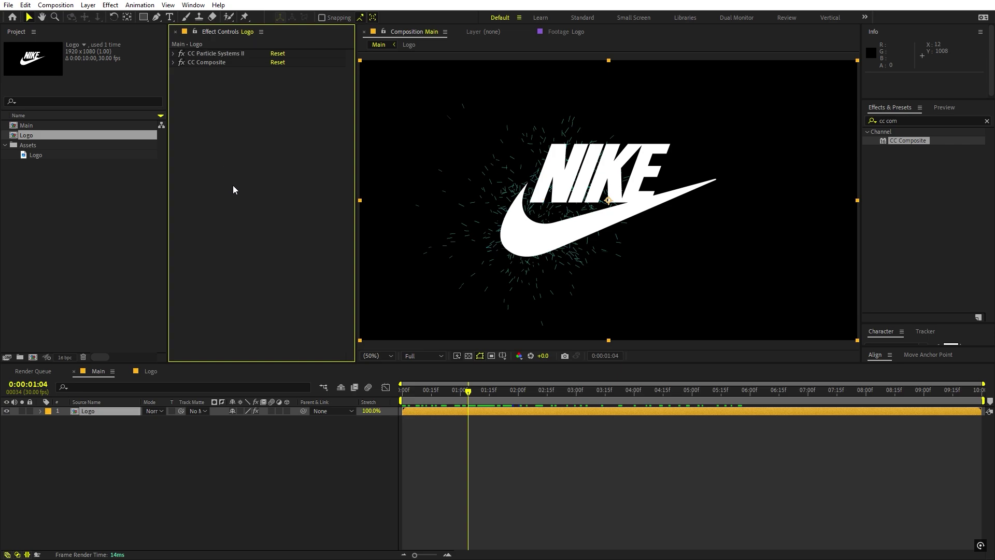
pyautogui.click(920, 121)
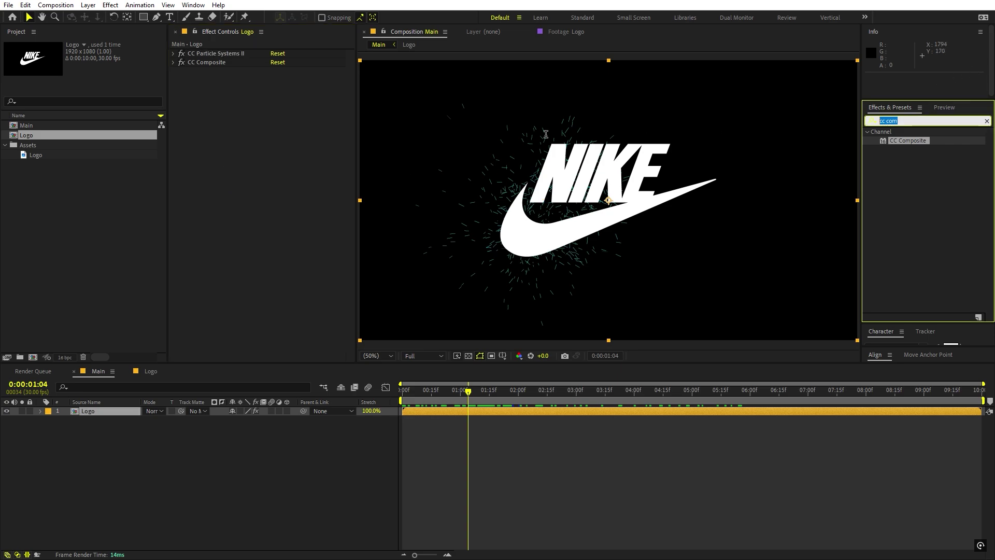
pyautogui.write('glow')
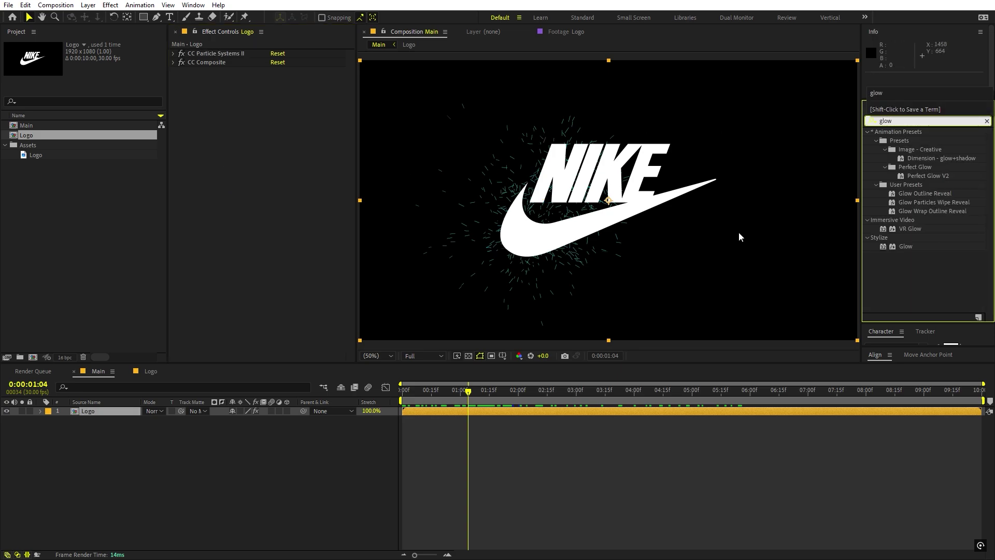
pyautogui.moveTo(900, 247); pyautogui.dragTo(240, 136)
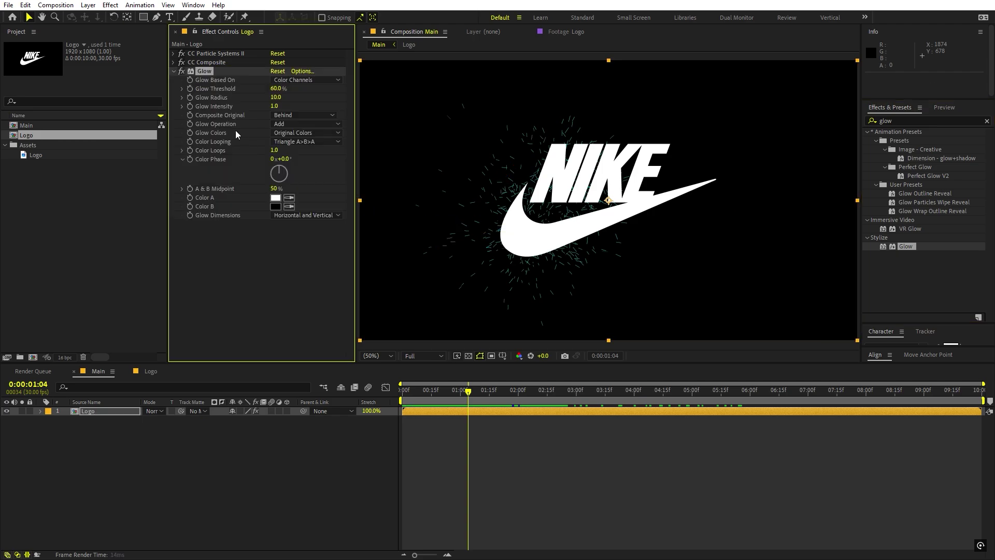
pyautogui.moveTo(210, 60); pyautogui.dragTo(226, 248)
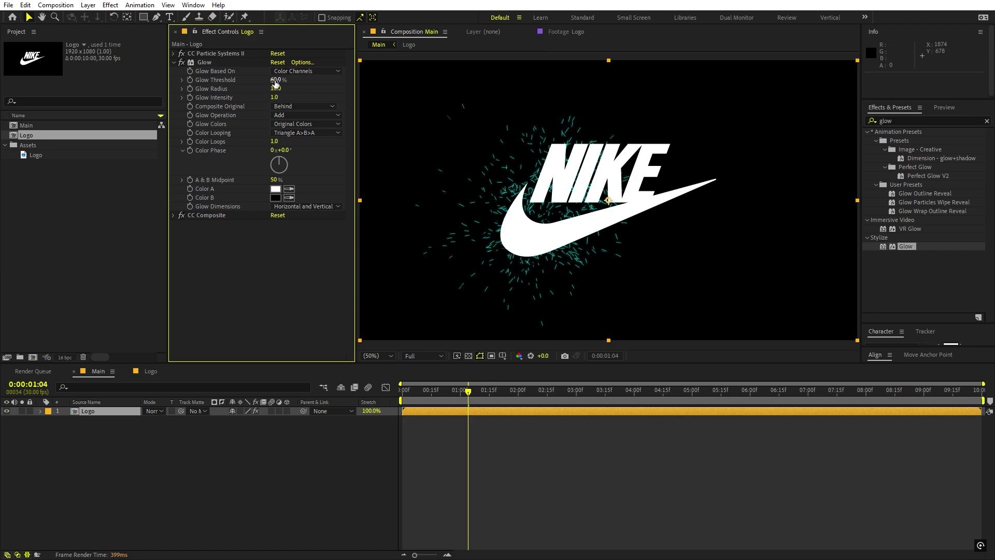
# Step: Set the Glow Threshold to 58%, the Glow Radius to 65, and the Glow Intensity to 0.6
pyautogui.moveTo(275, 83); pyautogui.dragTo(269, 81)
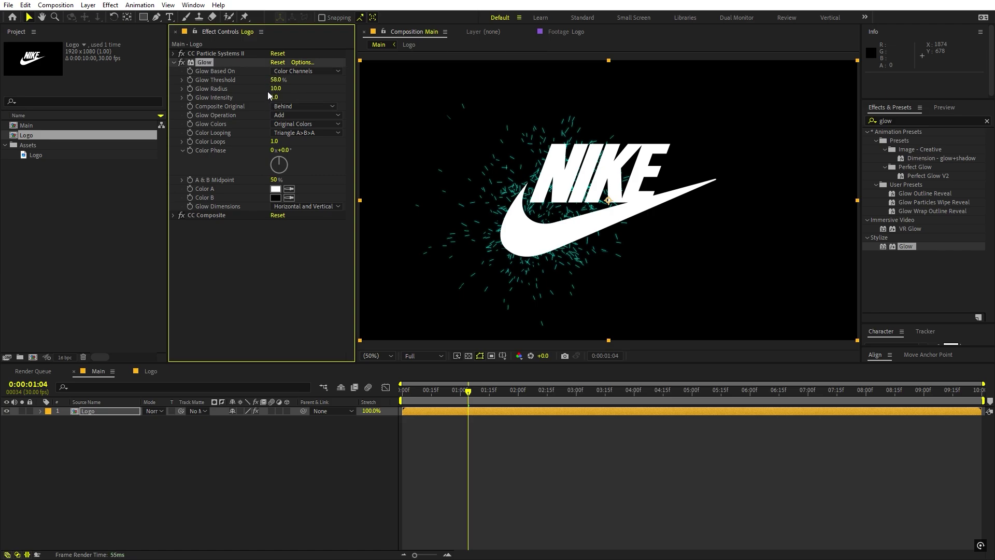
pyautogui.moveTo(276, 89); pyautogui.dragTo(304, 90)
pyautogui.moveTo(272, 97); pyautogui.dragTo(255, 96)
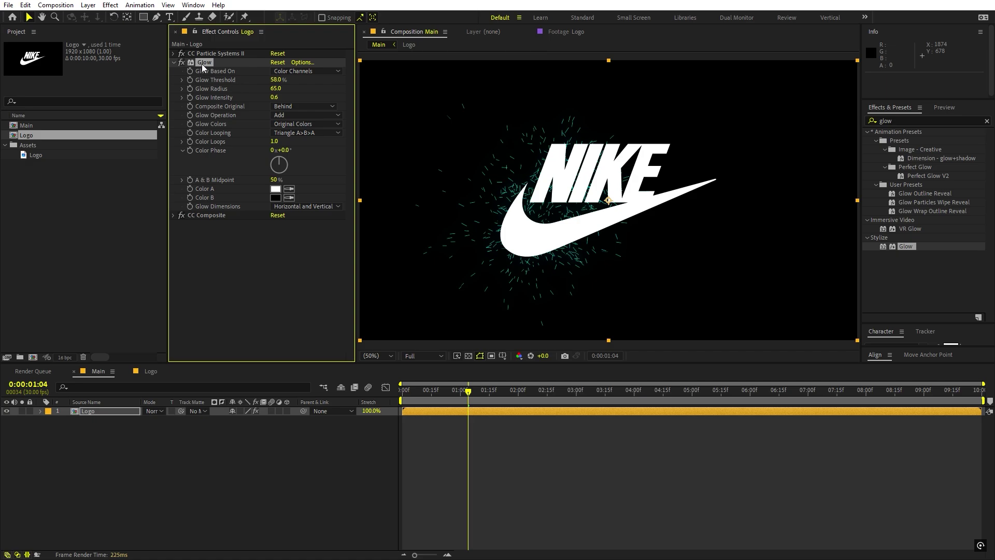
# Step: Stack three successive duplicates of the Glow effect, with Glow Radius values of 194, 573 and 1000
pyautogui.hotkey('ctrl', 'd')
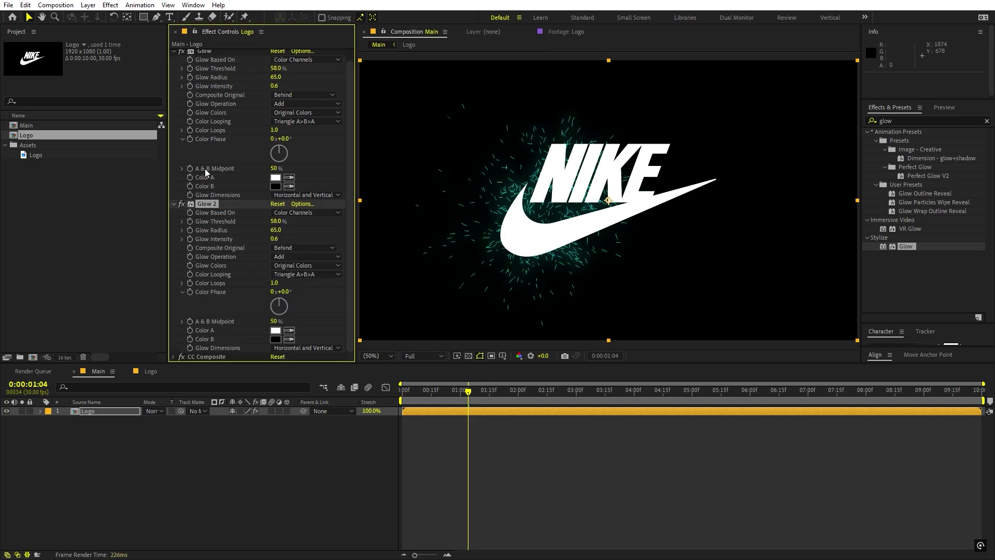
pyautogui.moveTo(275, 234); pyautogui.dragTo(341, 231)
pyautogui.hotkey('ctrl', 'd')
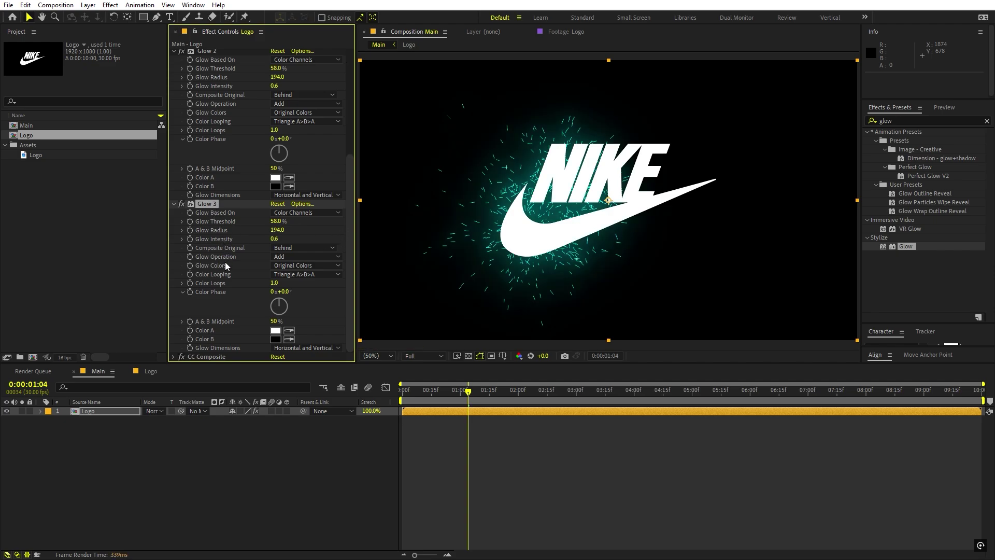
pyautogui.moveTo(273, 229); pyautogui.dragTo(460, 218)
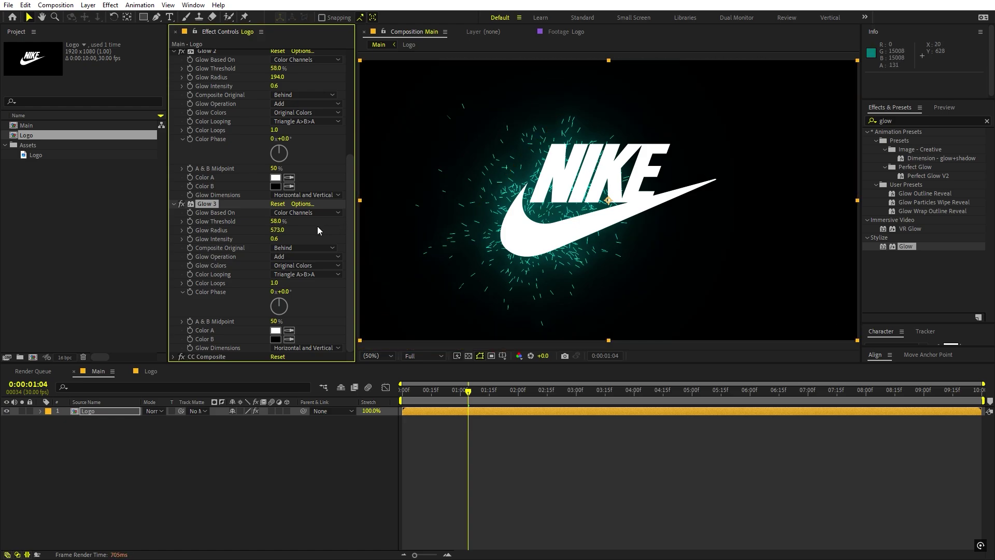
pyautogui.hotkey('ctrl', 'd')
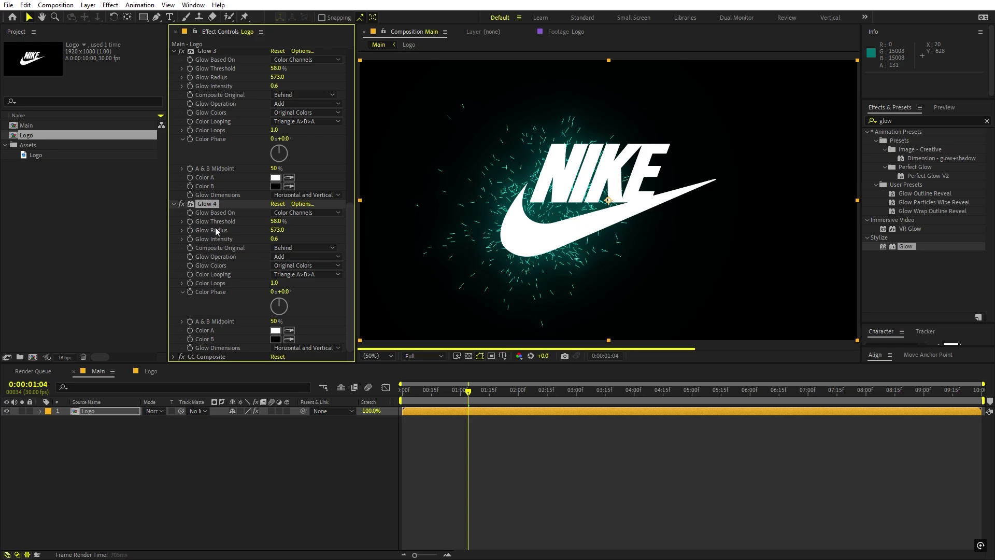
pyautogui.click(277, 229)
pyautogui.write('1000')
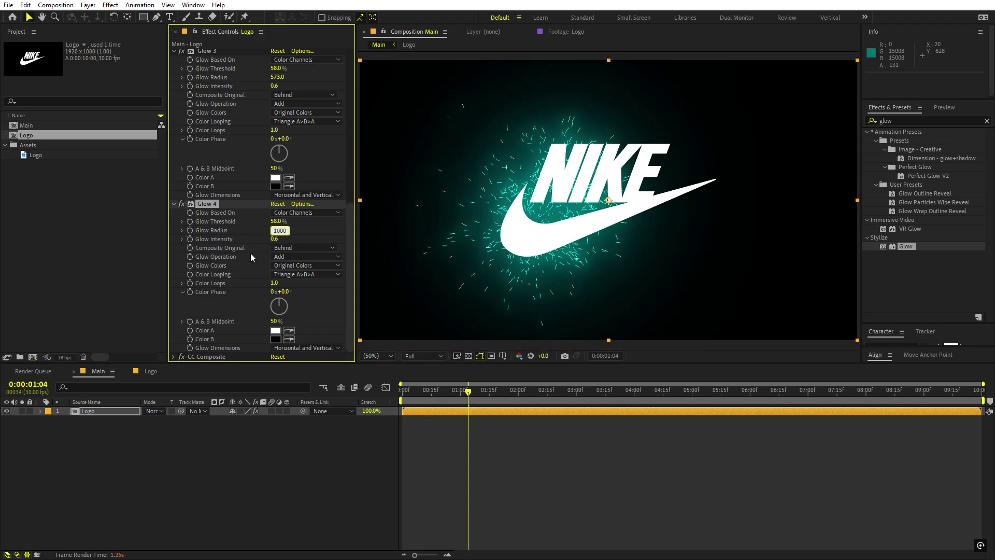
# Step: Confirm the fourth Glow's radius of 1000 and collapse all four Glow effects
pyautogui.press('Return')
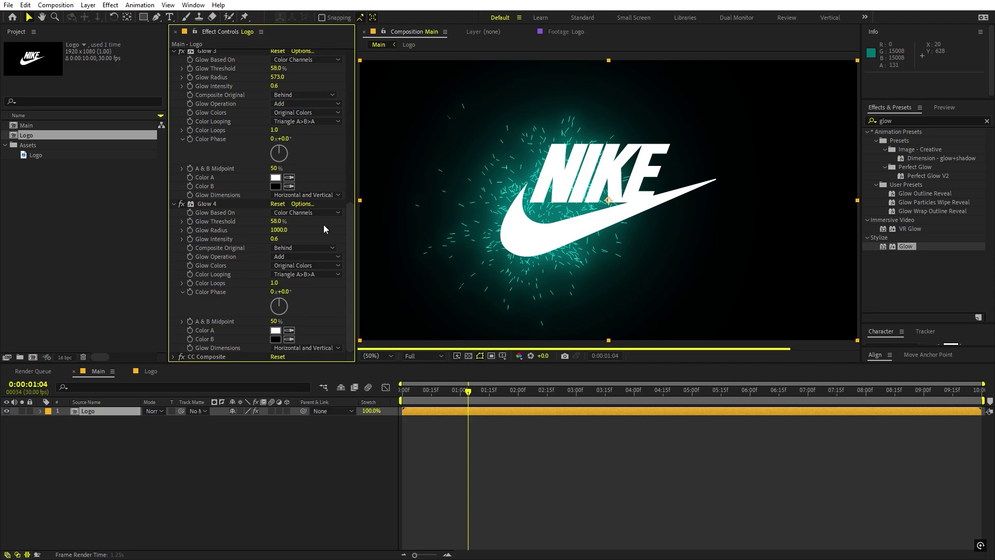
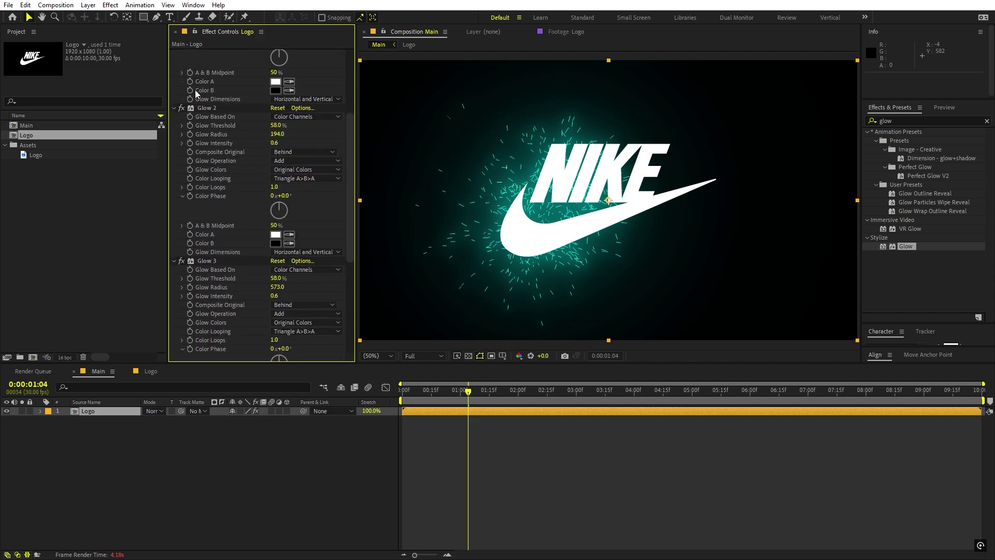
pyautogui.click(174, 62)
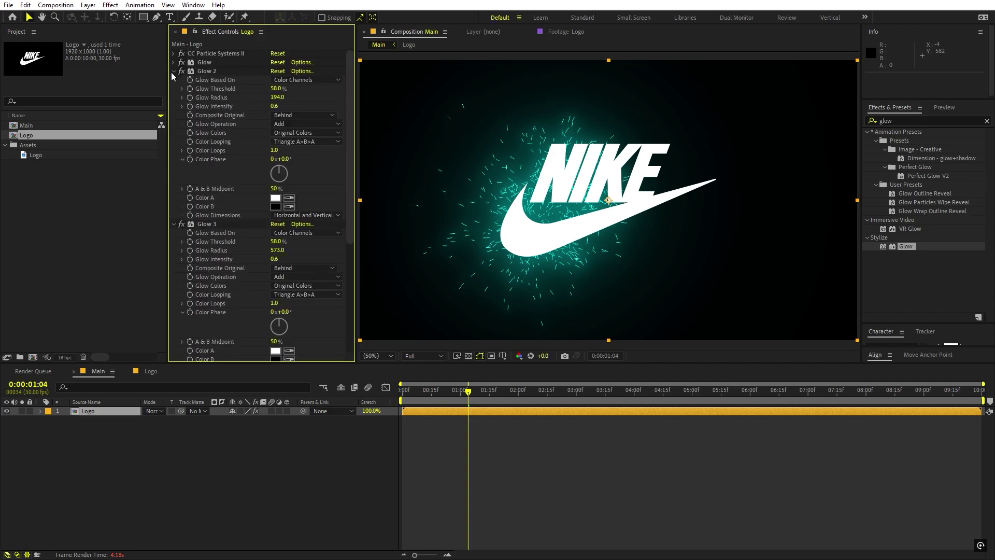
pyautogui.click(173, 71)
pyautogui.click(174, 80)
pyautogui.click(173, 89)
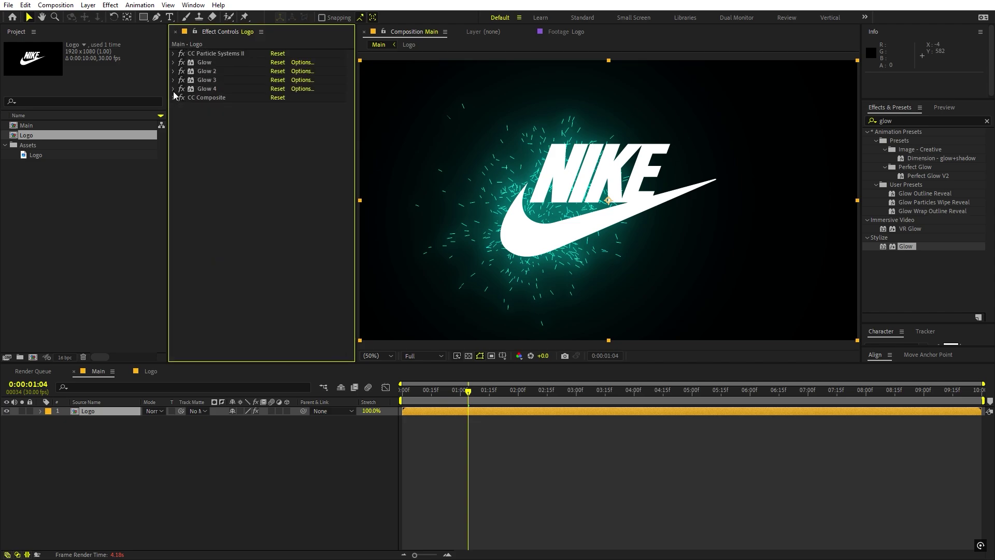
# Step: Find the CC Scale Wipe effect and apply it to the Logo layer below CC Composite
pyautogui.click(928, 121)
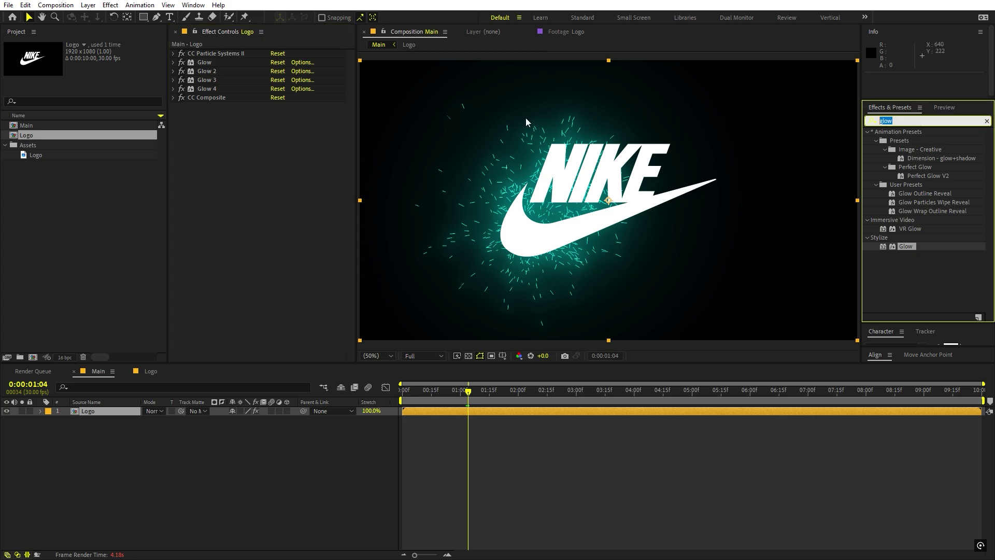
pyautogui.write('cc s')
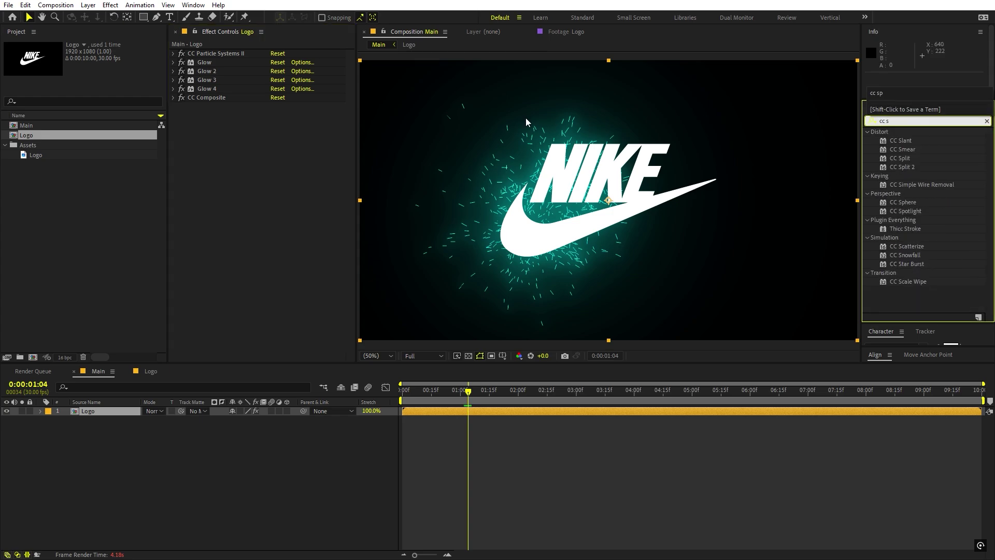
pyautogui.moveTo(915, 282); pyautogui.dragTo(231, 158)
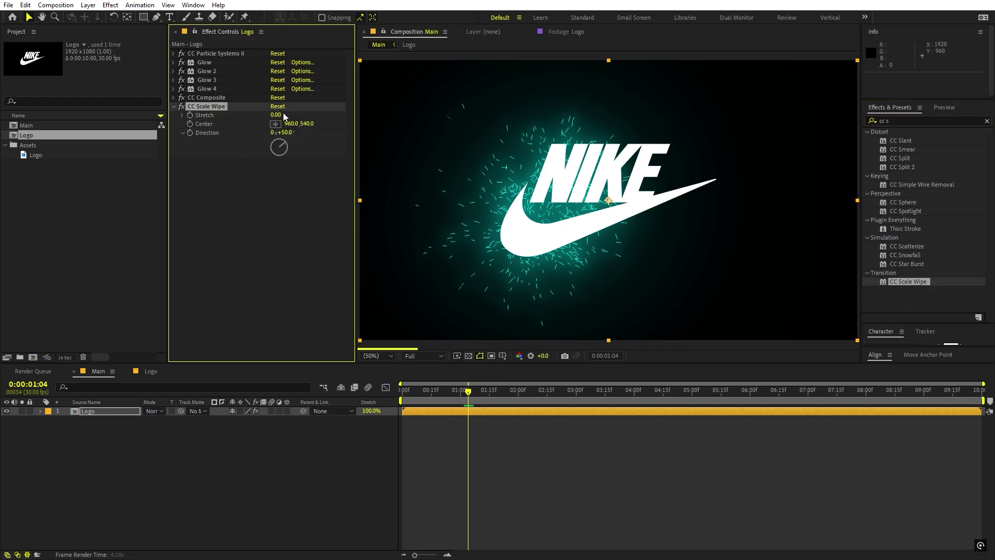
# Step: Try a negative Stretch on CC Scale Wipe and undo it
pyautogui.moveTo(276, 114); pyautogui.dragTo(141, 132)
pyautogui.moveTo(39, 141); pyautogui.dragTo(38, 141)
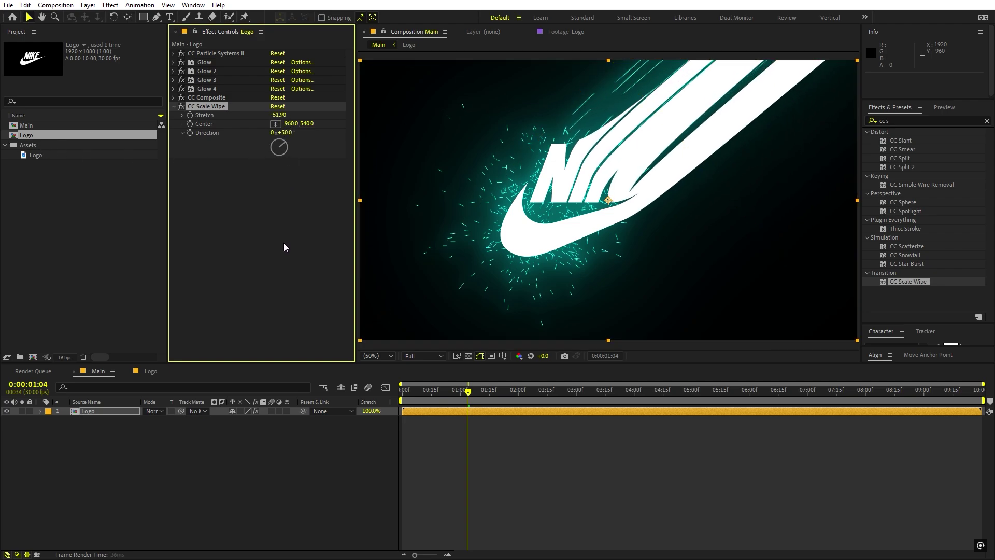
pyautogui.hotkey('ctrl', 'z')
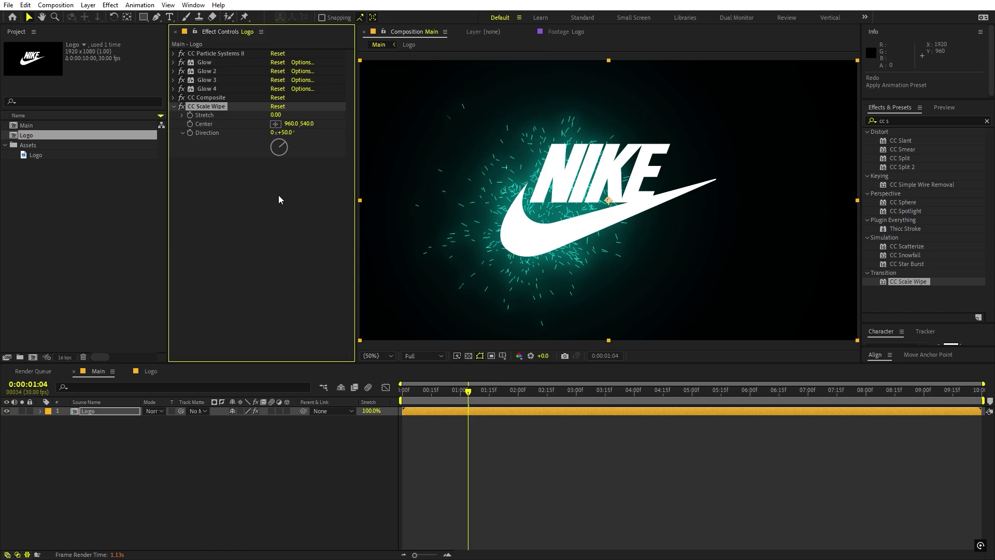
# Step: Set CC Scale Wipe's Direction to 90°, test different Stretch amounts, and return Stretch to 0
pyautogui.moveTo(277, 115); pyautogui.dragTo(289, 134)
pyautogui.click(289, 134)
pyautogui.press('Return')
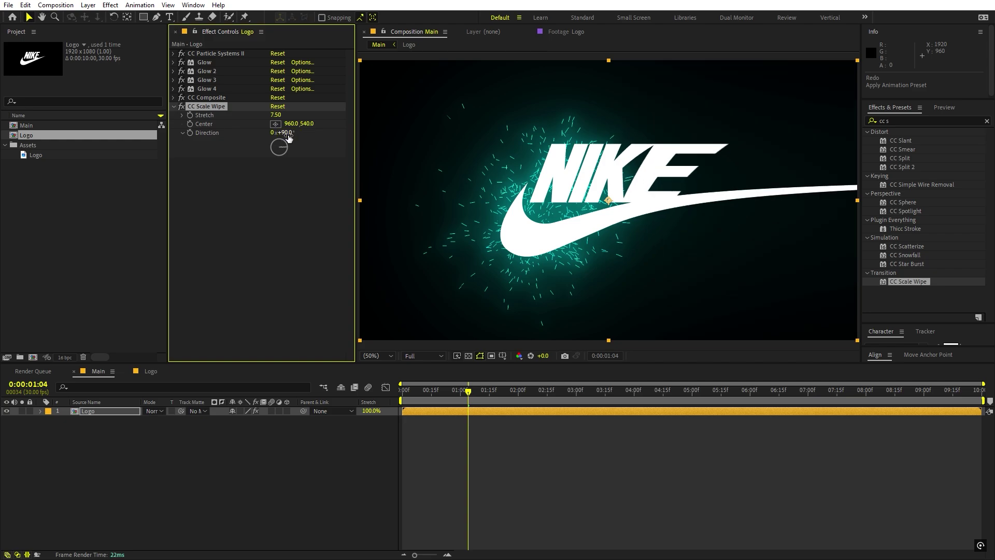
pyautogui.moveTo(278, 116); pyautogui.dragTo(362, 121)
pyautogui.hotkey('ctrl', 'z')
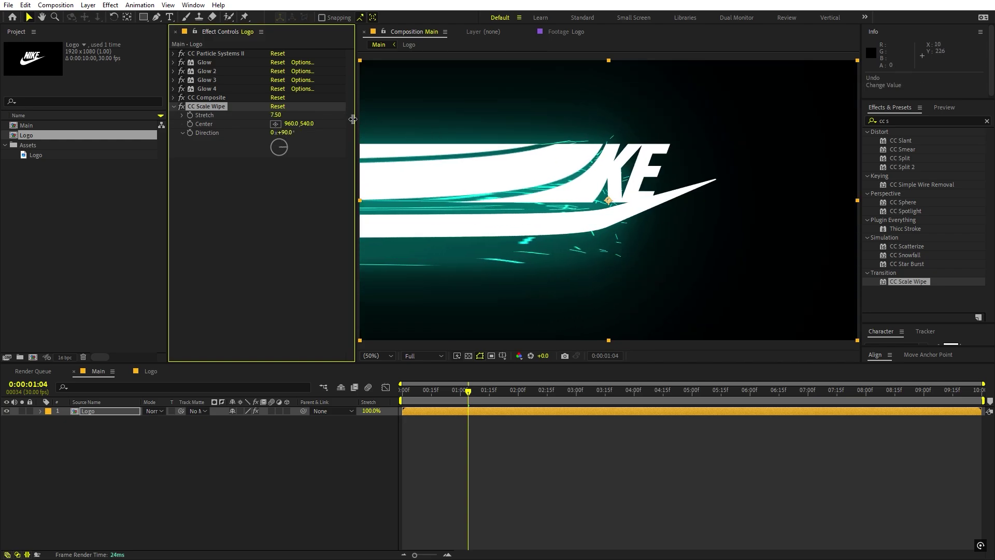
pyautogui.click(275, 115)
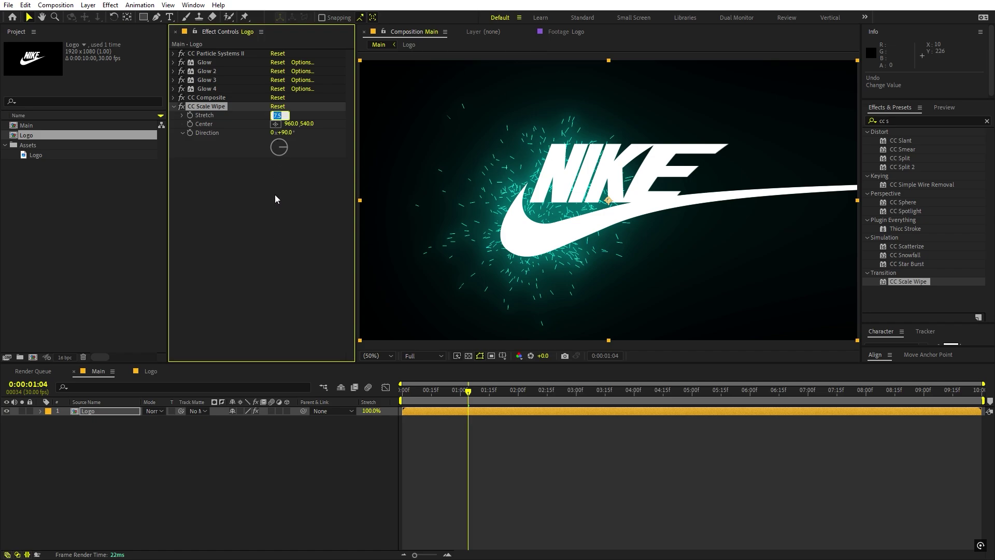
pyautogui.write('0')
pyautogui.press('Return')
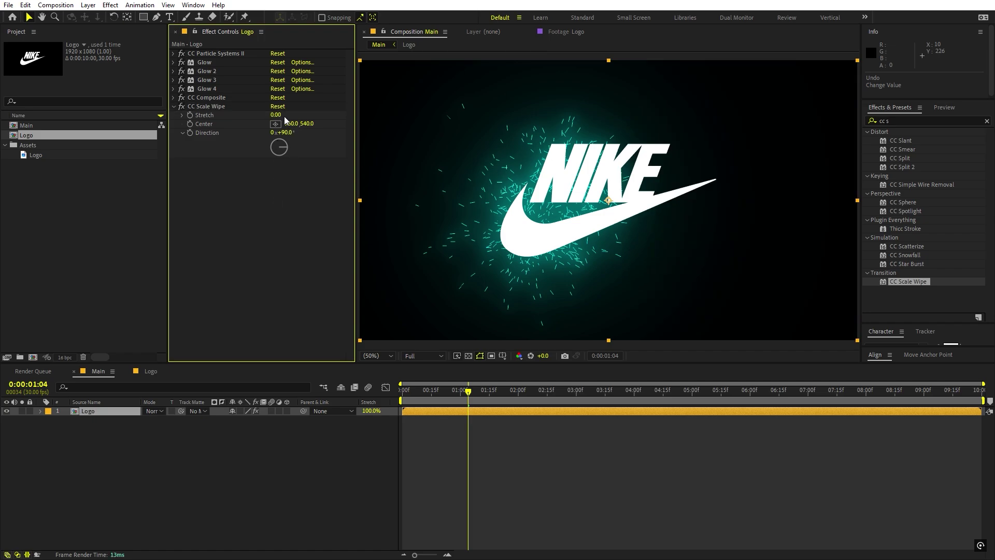
# Step: Keyframe the CC Scale Wipe Center from -29, 540 at the first frame to 1927, 540 at 0:00:03:01
pyautogui.click(191, 126)
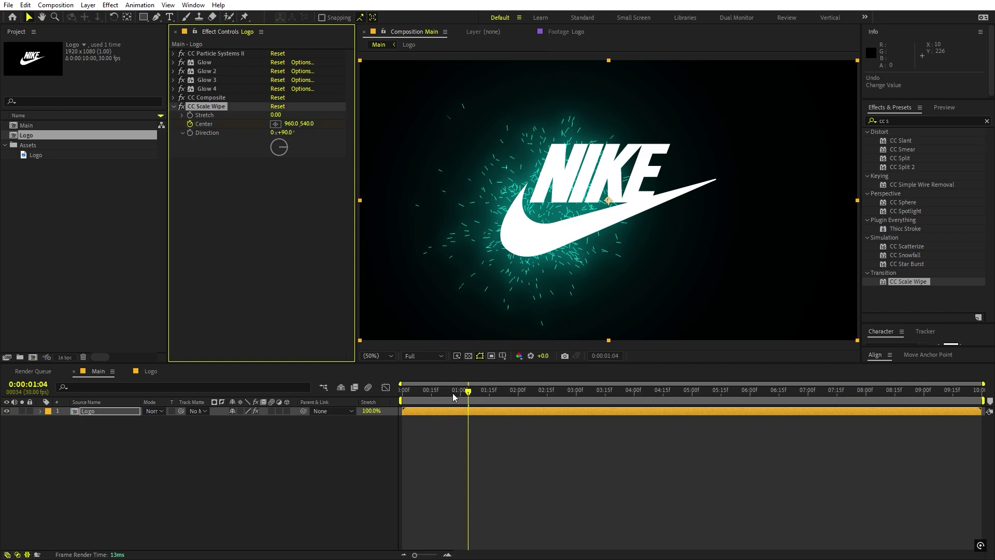
pyautogui.press('u')
pyautogui.press('Home')
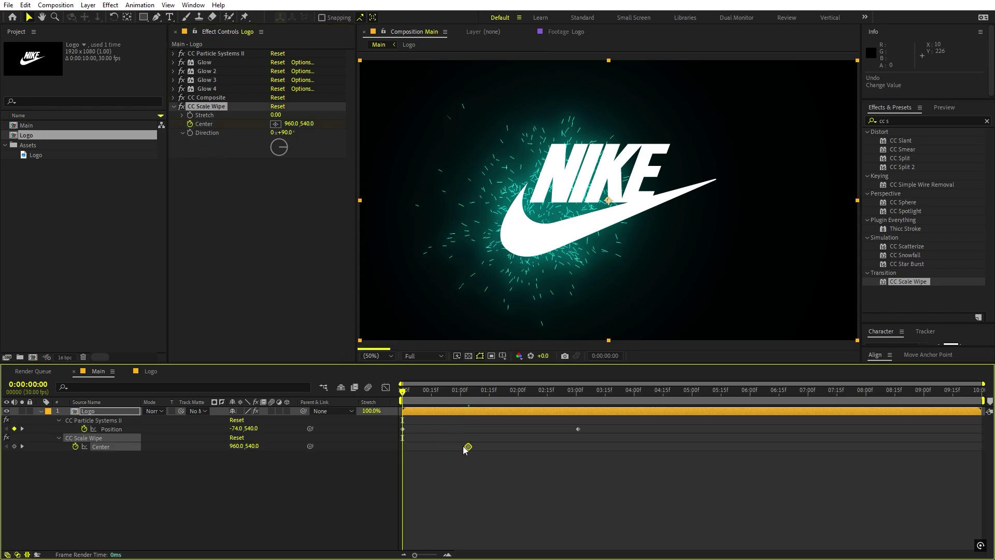
pyautogui.moveTo(464, 446); pyautogui.dragTo(403, 446)
pyautogui.moveTo(291, 123); pyautogui.dragTo(0, 152)
pyautogui.moveTo(543, 389); pyautogui.dragTo(574, 393)
pyautogui.moveTo(291, 124); pyautogui.dragTo(660, 130)
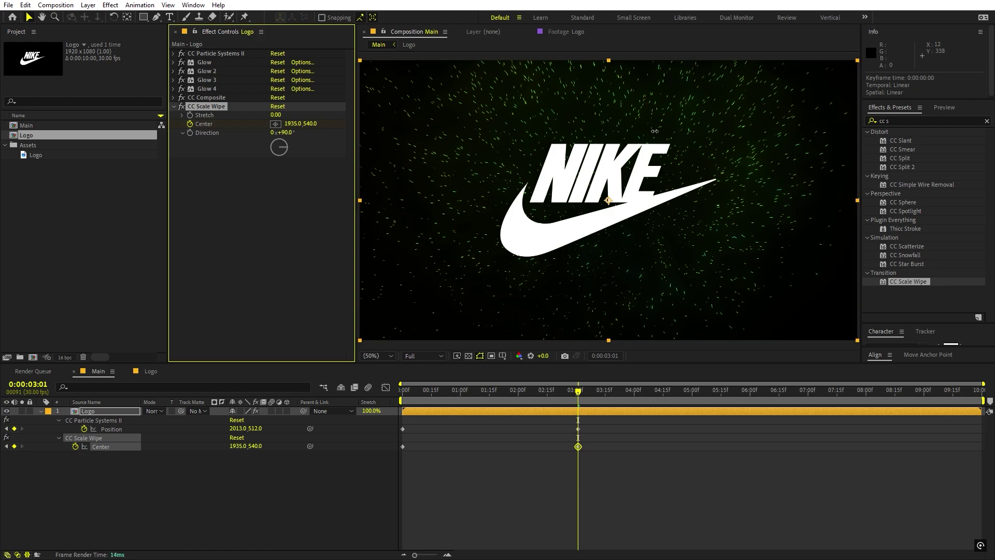
# Step: Move to 0:00:01:15, partway through the wipe, and set CC Scale Wipe's Stretch to 100
pyautogui.press('Home')
pyautogui.moveTo(414, 393); pyautogui.dragTo(489, 393)
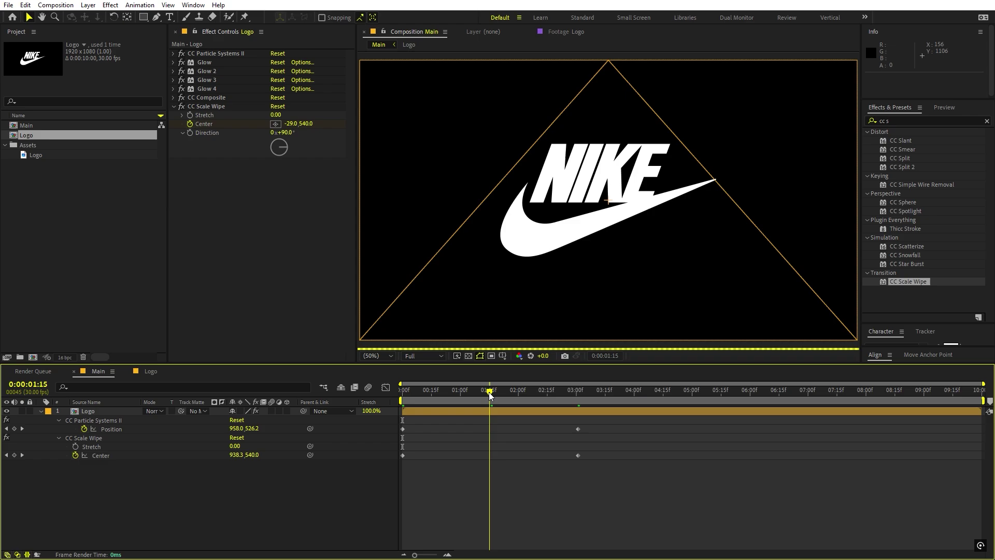
pyautogui.moveTo(275, 115); pyautogui.dragTo(992, 124)
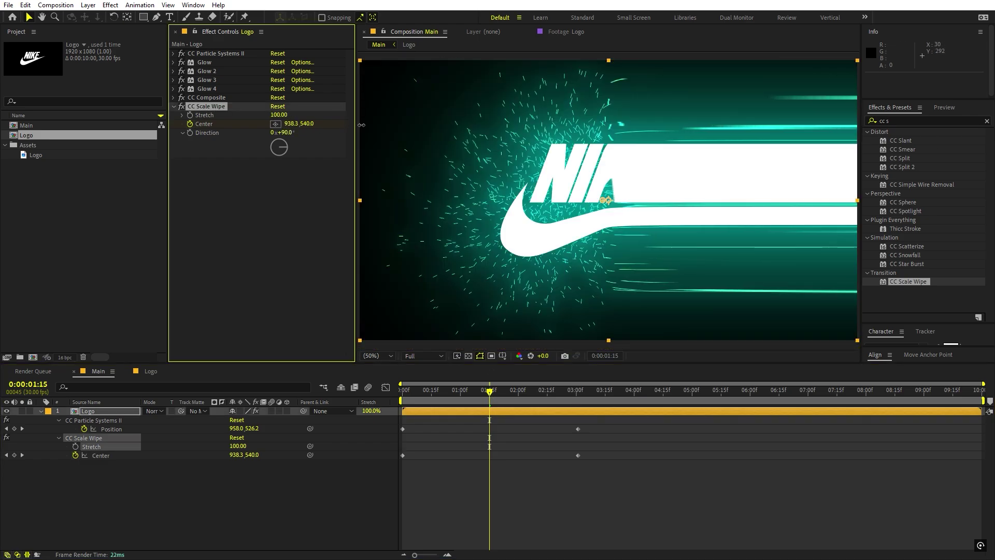
# Step: Play the reveal from the start, collapse the Logo layer's properties, and scrub back to 0:00:01:16 to check the wipe
pyautogui.click(573, 505)
pyautogui.press('Home')
pyautogui.press('space')
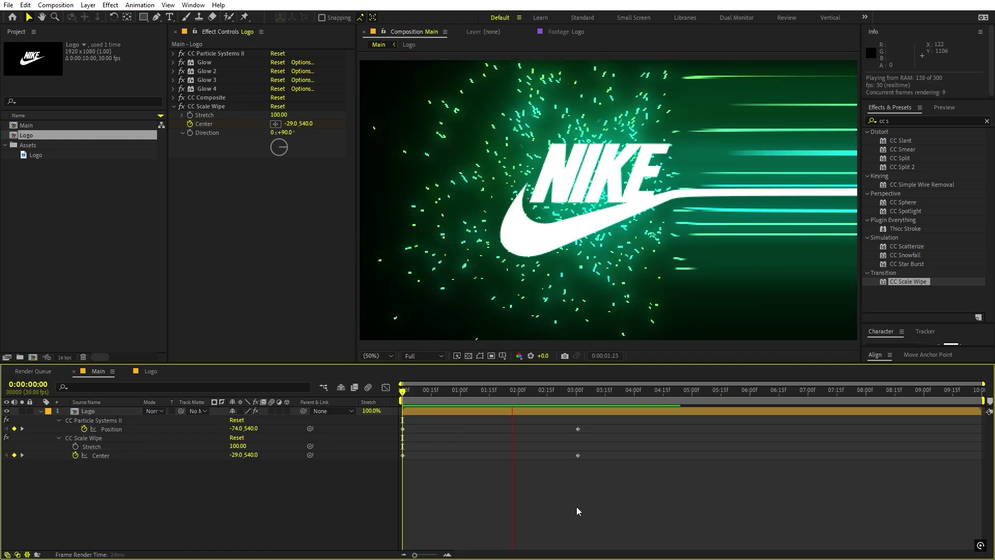
pyautogui.press('space')
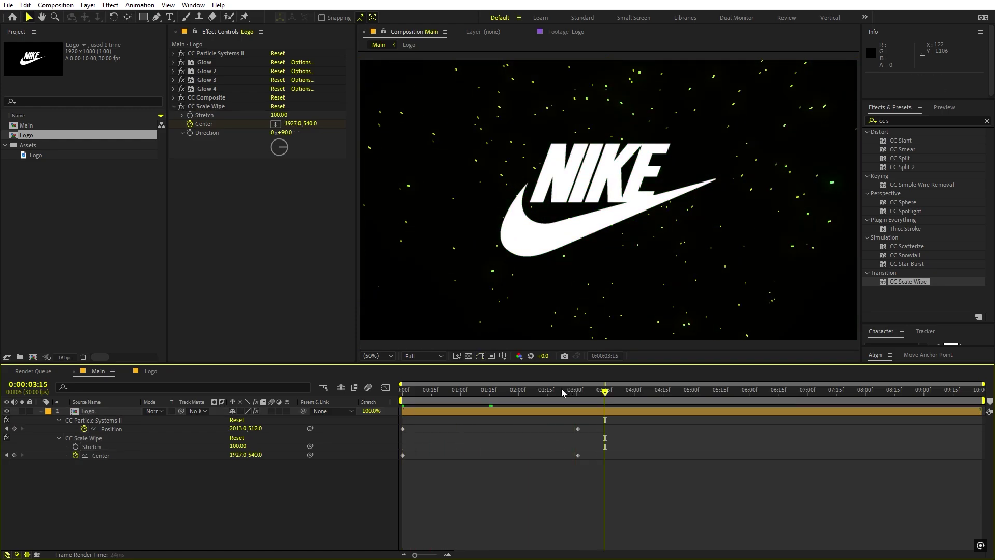
pyautogui.moveTo(561, 388); pyautogui.dragTo(574, 392)
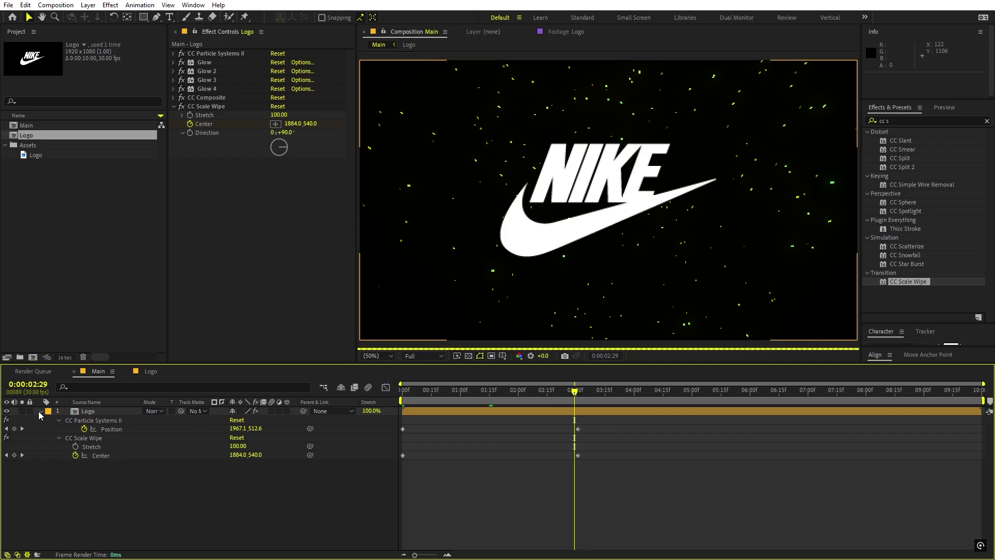
pyautogui.click(41, 411)
pyautogui.moveTo(557, 397); pyautogui.dragTo(491, 399)
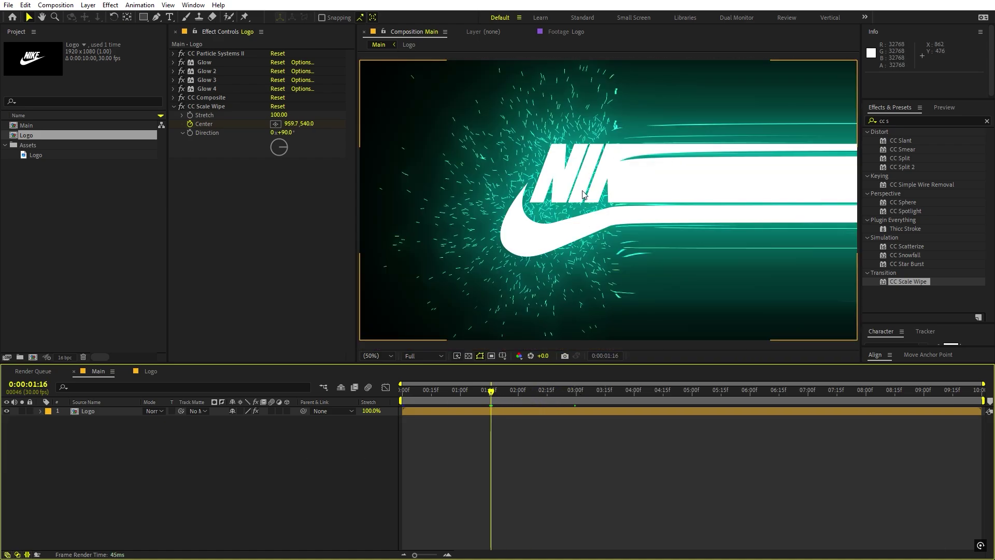
# Step: Collapse CC Scale Wipe and apply a Transform effect to the Logo layer below it
pyautogui.click(174, 107)
pyautogui.hotkey('ctrl', '5')
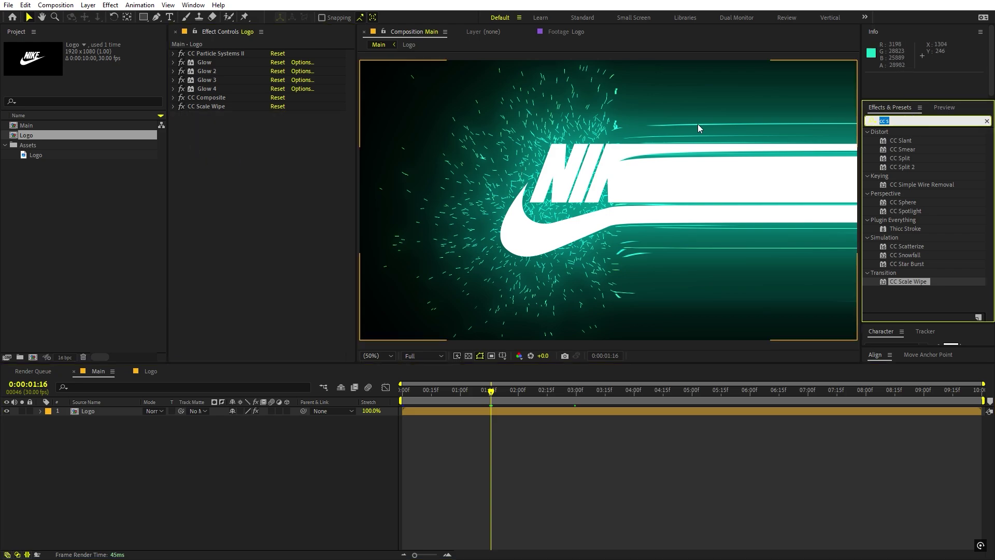
pyautogui.write('tra')
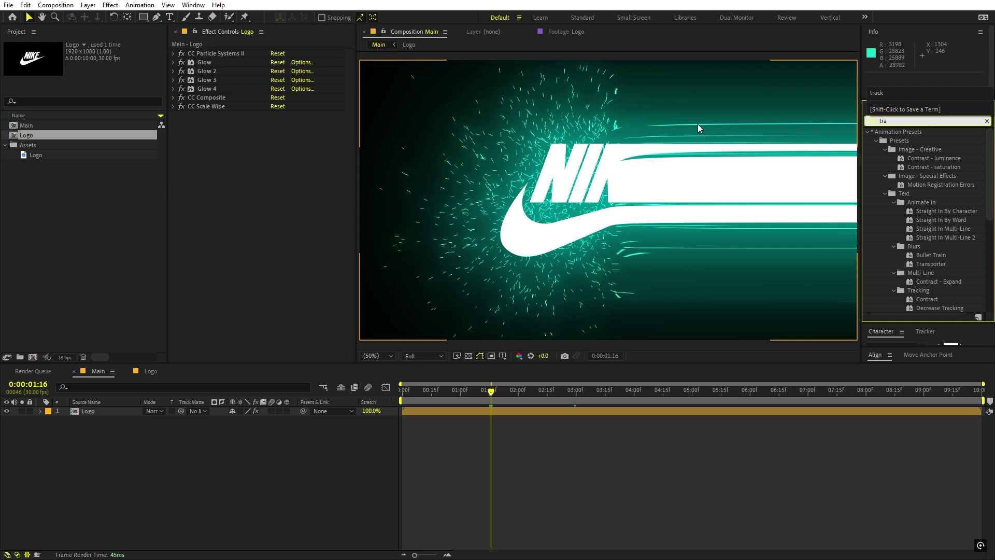
pyautogui.write('ns')
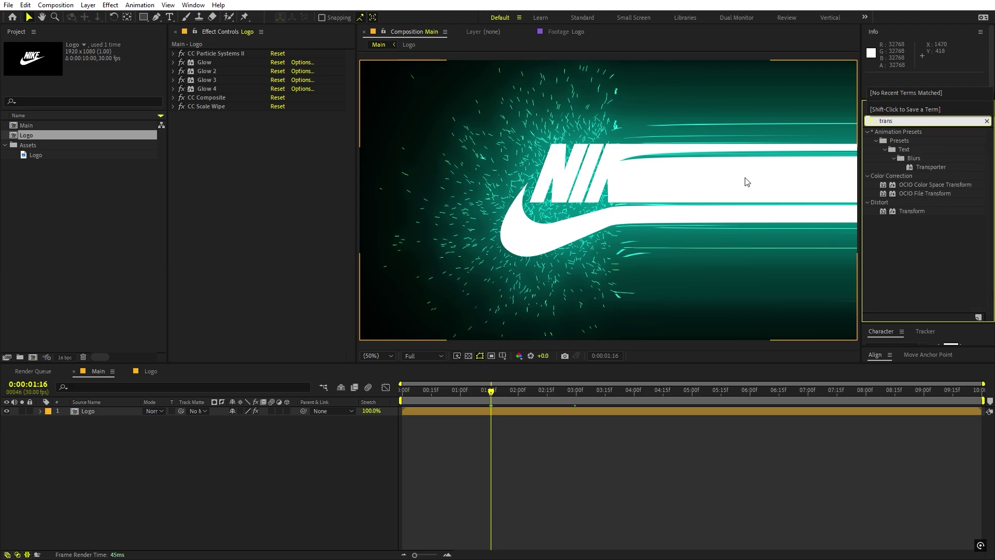
pyautogui.moveTo(911, 211); pyautogui.dragTo(275, 181)
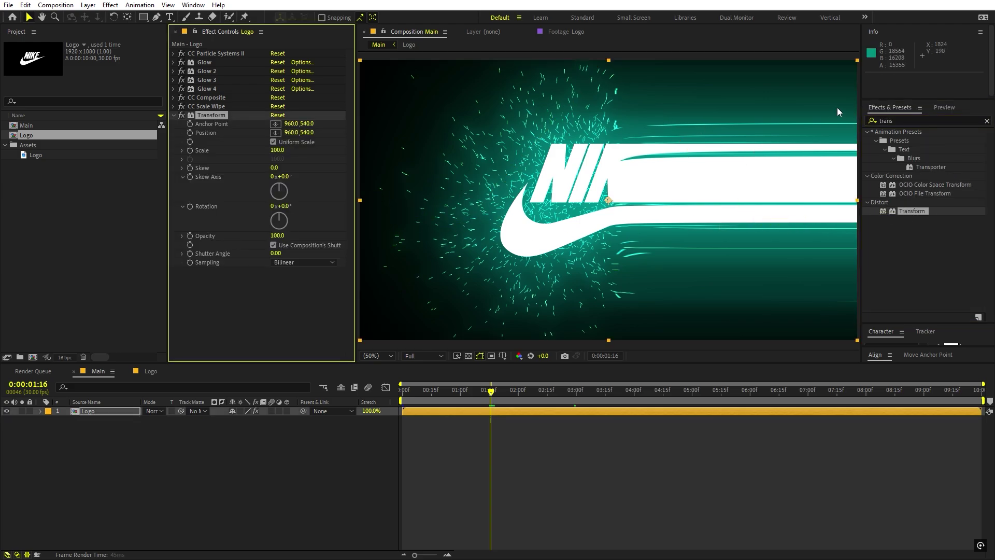
# Step: Add a Slider Control below the Transform effect and duplicate it
pyautogui.click(907, 121)
pyautogui.write('slider')
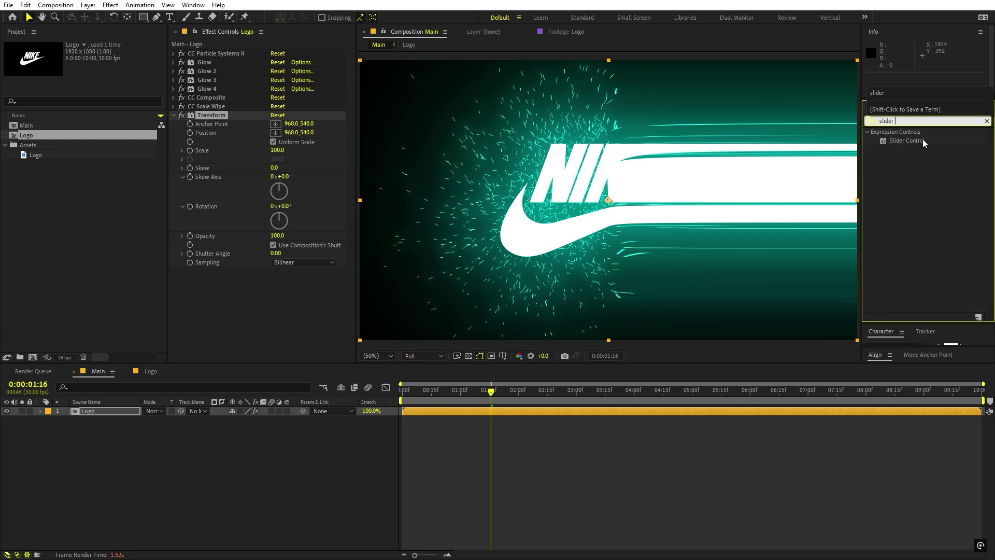
pyautogui.moveTo(915, 140); pyautogui.dragTo(246, 314)
pyautogui.hotkey('ctrl', 'd')
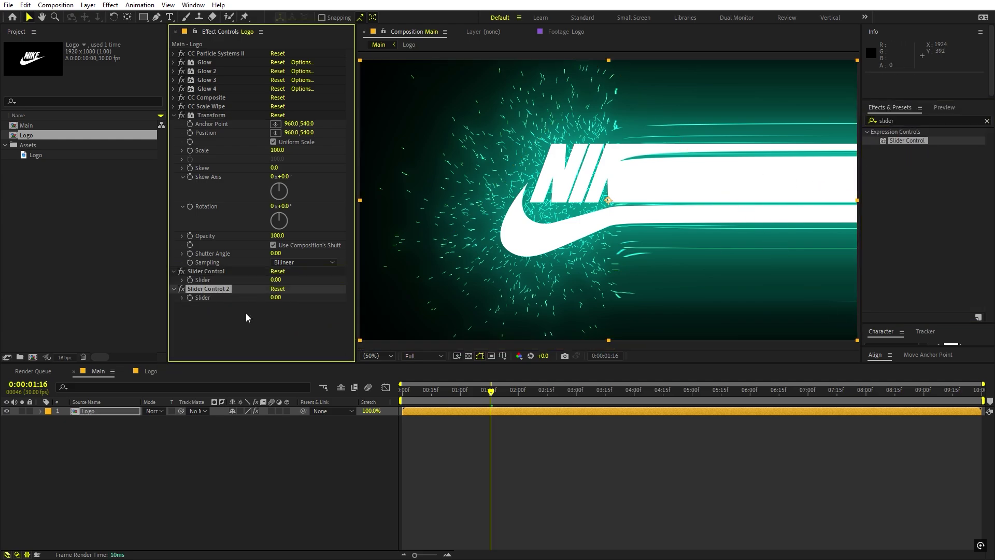
pyautogui.click(281, 318)
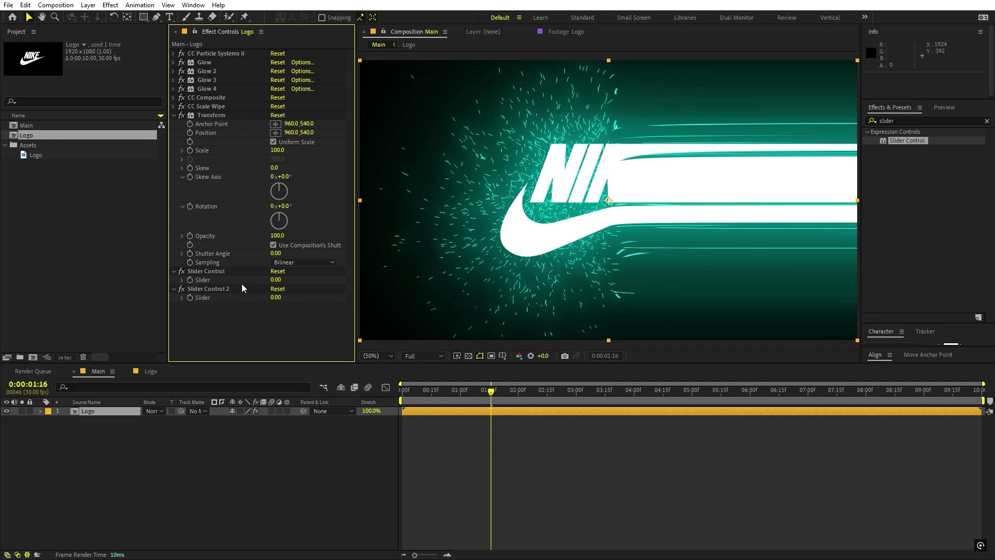
# Step: Give the Transform effect's Position the expression wiggle(effect("Slider Control")("Slider"),effect("Slider Control 2")("Slider"))
pyautogui.keyDown('alt'); pyautogui.click(190, 133); pyautogui.keyUp('alt')
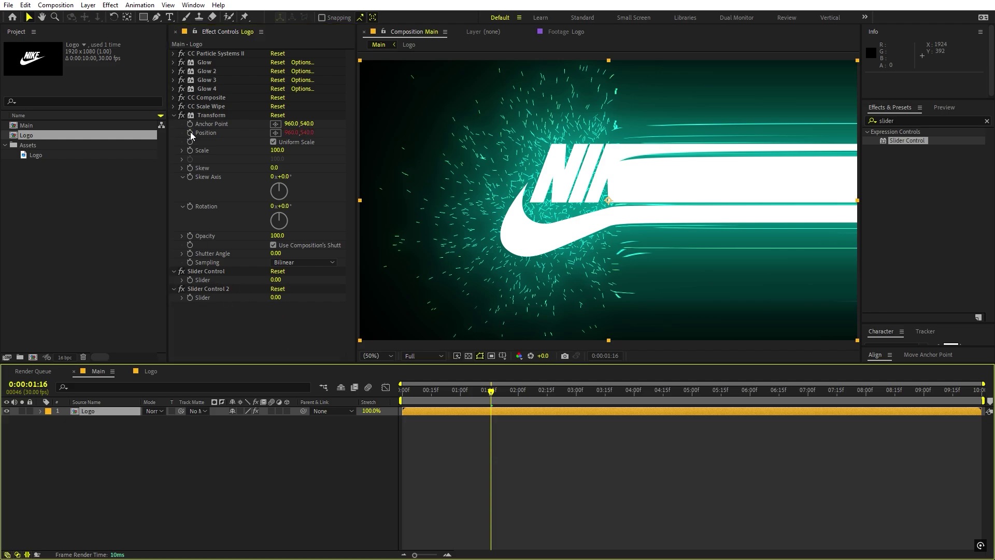
pyautogui.write('wiggle(')
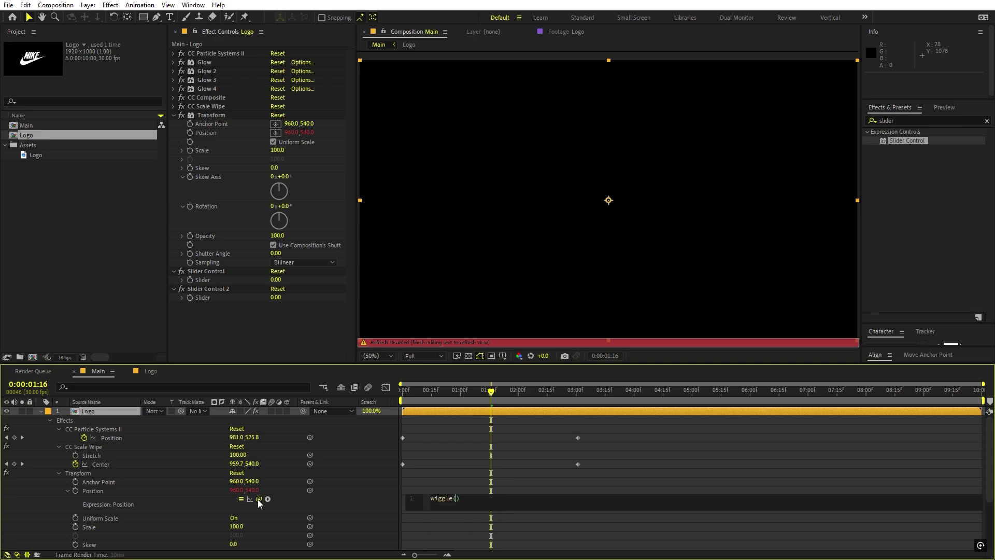
pyautogui.moveTo(257, 499); pyautogui.dragTo(201, 279)
pyautogui.write(',')
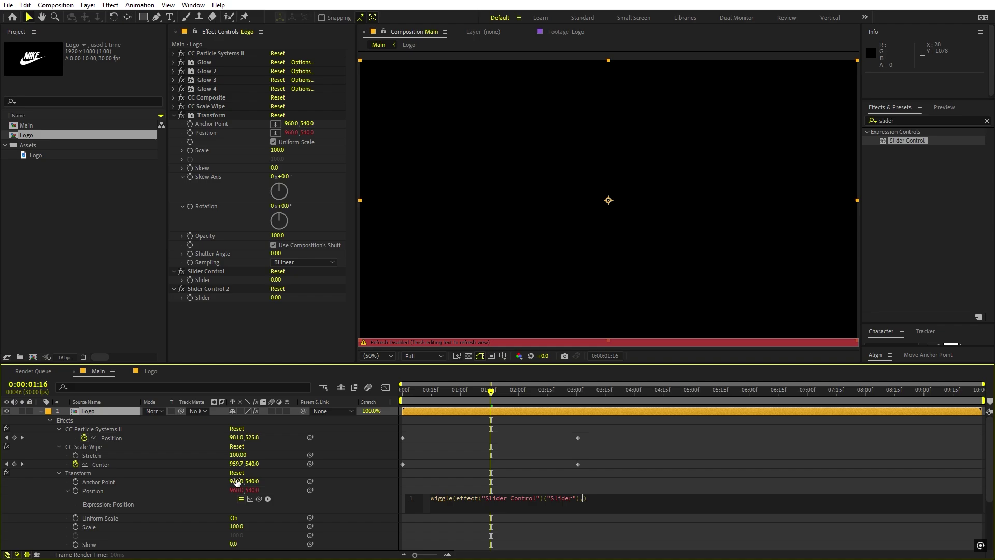
pyautogui.moveTo(260, 499); pyautogui.dragTo(201, 297)
pyautogui.click(690, 437)
# Step: Enable keyframing for both sliders at the first frame with value 0 and show the layer's keyframed properties
pyautogui.moveTo(490, 392); pyautogui.dragTo(412, 405)
pyautogui.press('Home')
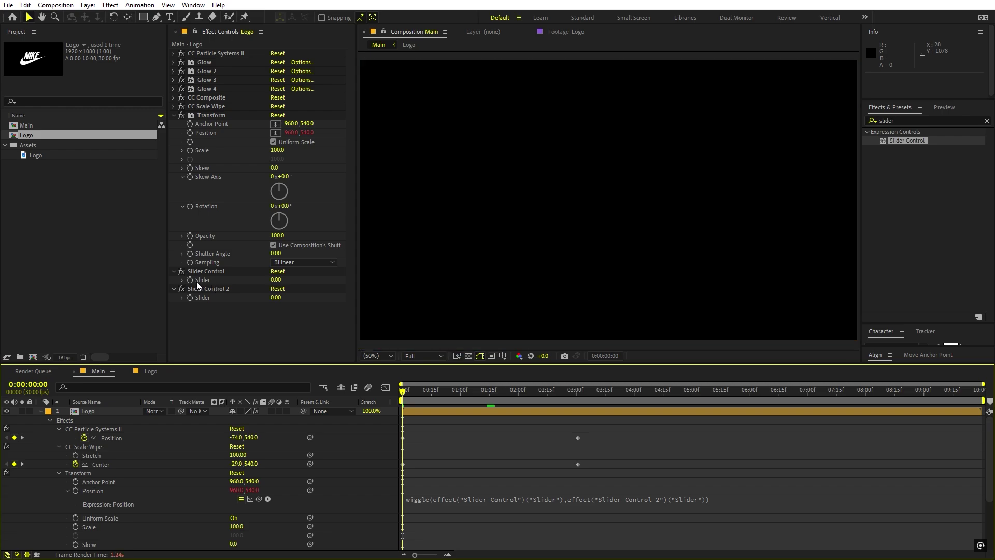
pyautogui.click(191, 289)
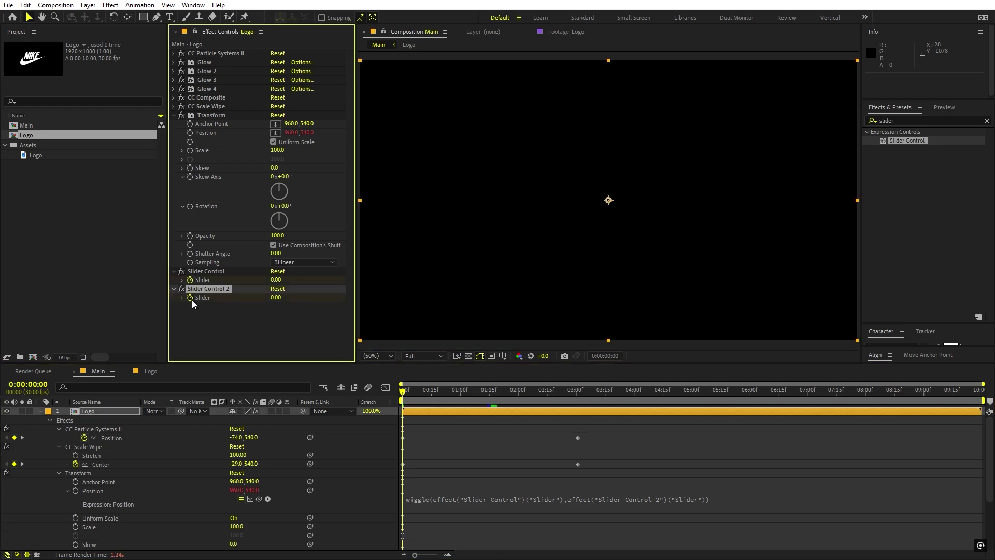
pyautogui.press('u')
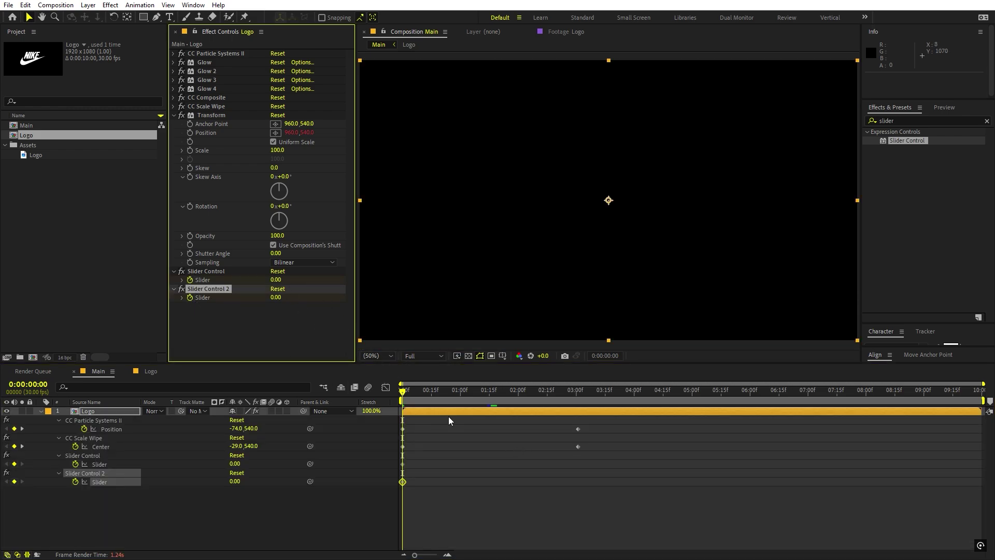
# Step: At 0:00:01:16, keyframe Slider Control at 5 and Slider Control 2 at 50
pyautogui.moveTo(457, 393); pyautogui.dragTo(492, 397)
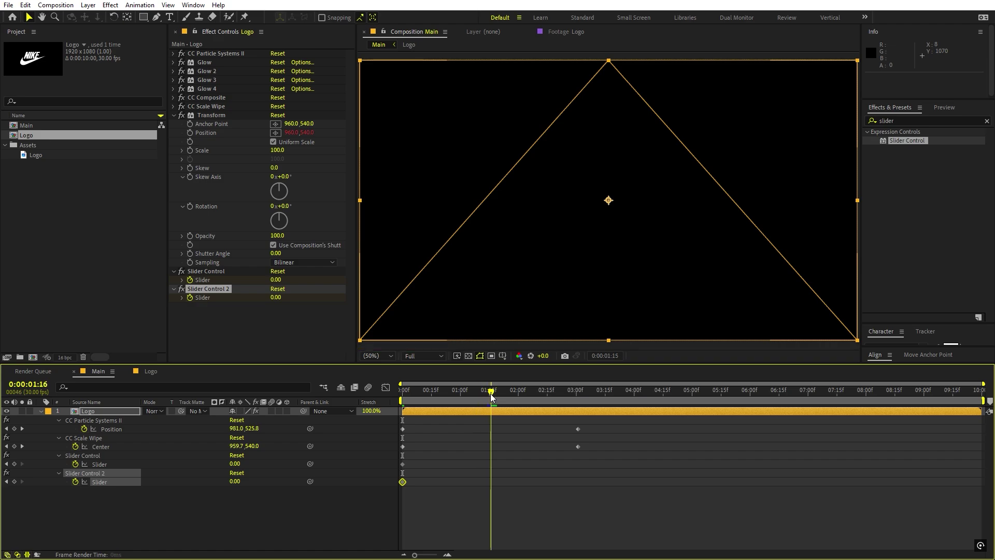
pyautogui.click(306, 303)
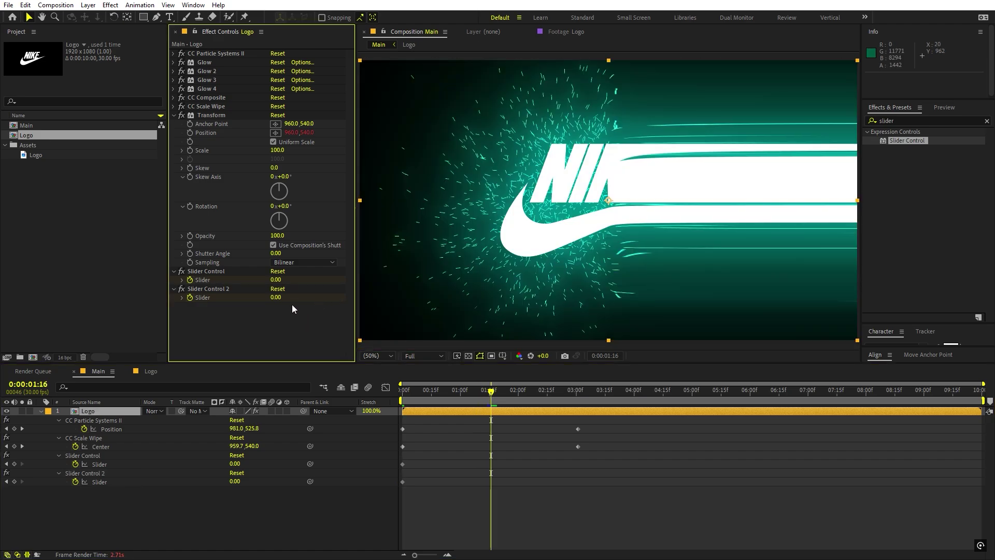
pyautogui.click(276, 280)
pyautogui.write('5')
pyautogui.press('Tab')
pyautogui.write('5')
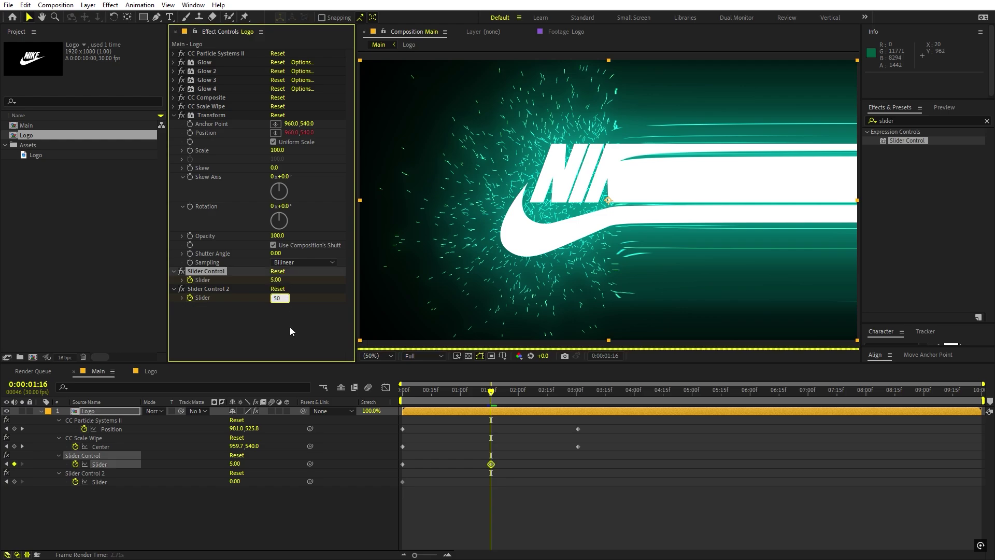
pyautogui.write('0')
pyautogui.click(290, 326)
# Step: Keyframe both sliders at 0 at 0:00:03:01 and preview the animation from the first frame
pyautogui.moveTo(552, 394); pyautogui.dragTo(578, 394)
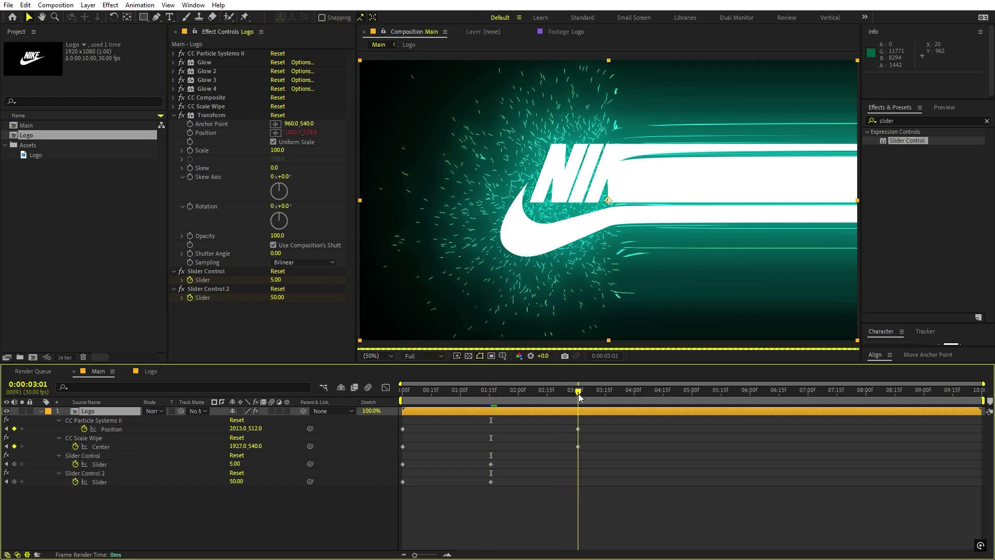
pyautogui.click(275, 280)
pyautogui.write('0')
pyautogui.press('Tab')
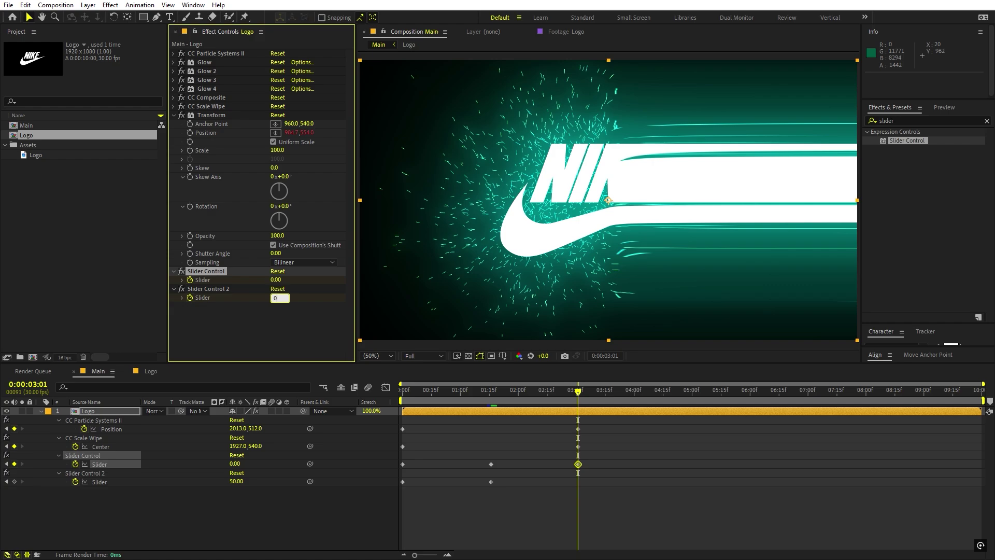
pyautogui.write('0')
pyautogui.press('Return')
pyautogui.click(552, 468)
pyautogui.press('Home')
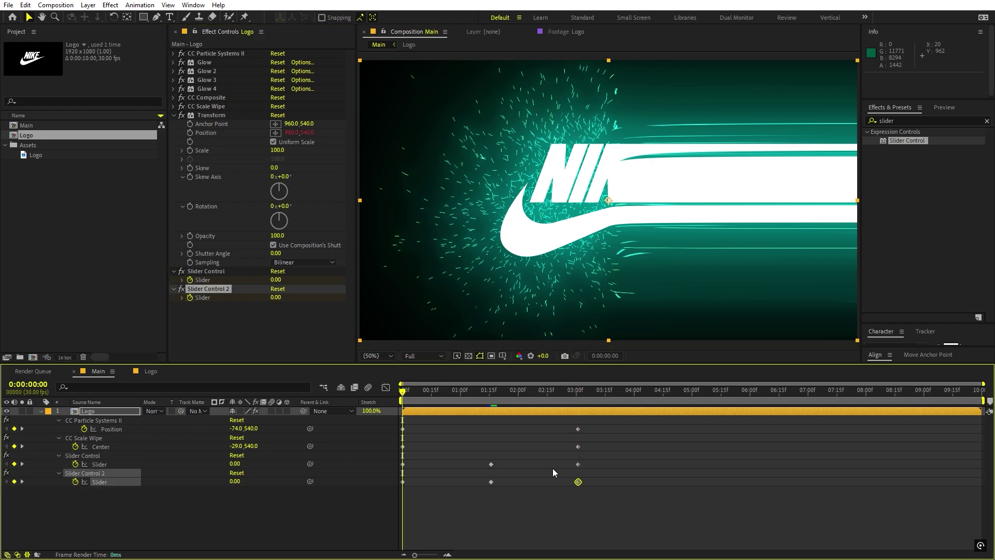
pyautogui.press('space')
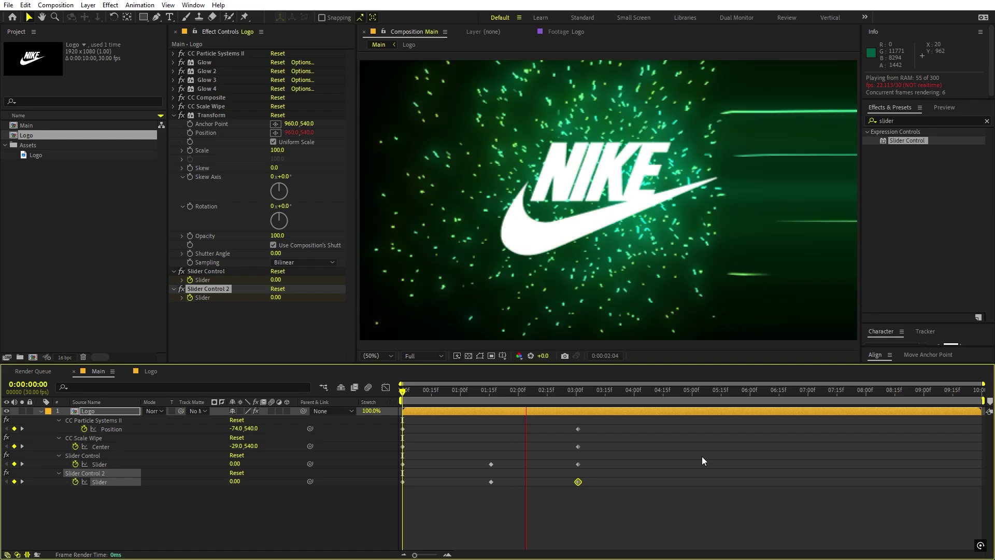
# Step: At the 0:00:01:16 keyframes, set Slider Control to 50 and Slider Control 2 to 5, and preview the animation from the first frame
pyautogui.moveTo(507, 395); pyautogui.dragTo(491, 410)
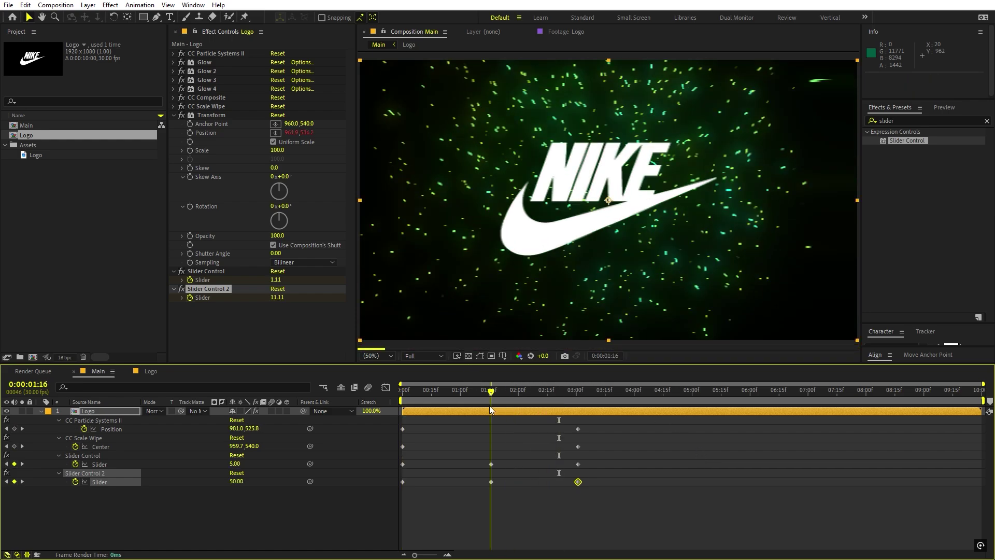
pyautogui.click(275, 280)
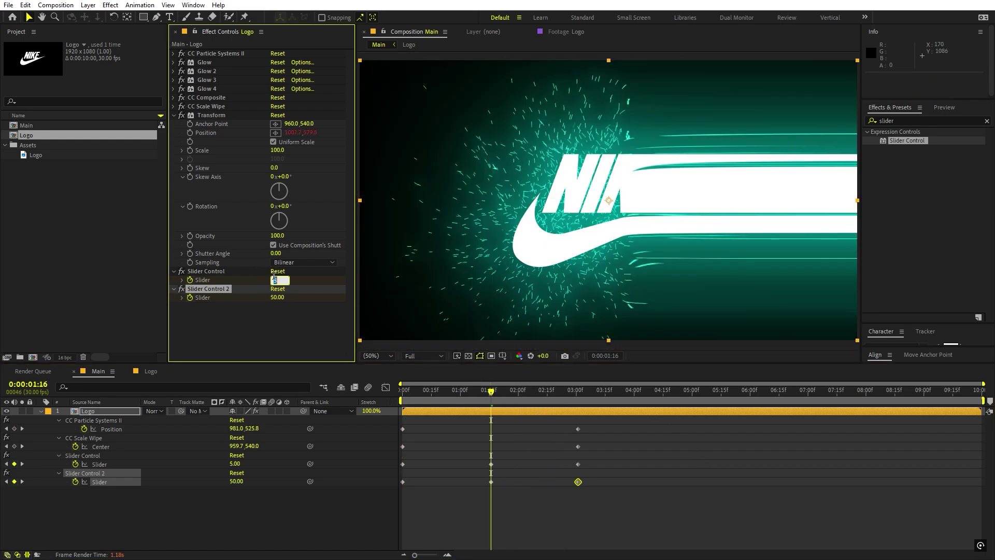
pyautogui.press('Tab')
pyautogui.write('5')
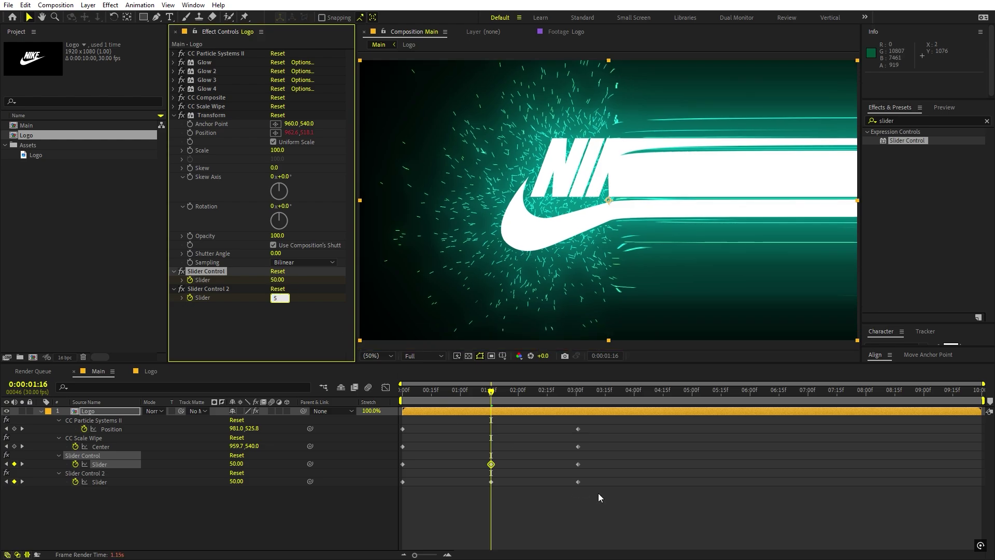
pyautogui.click(550, 448)
pyautogui.press('Home')
pyautogui.press('space')
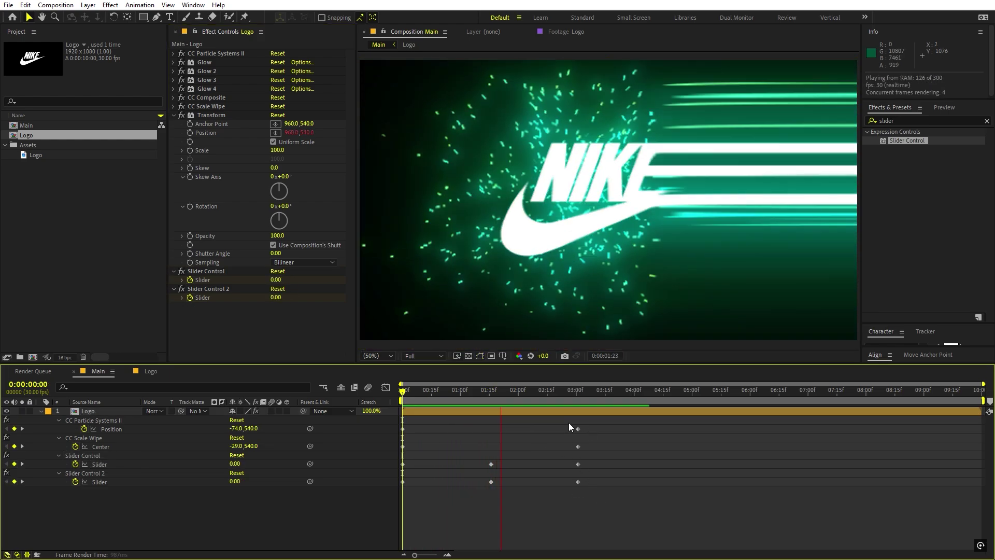
pyautogui.press('space')
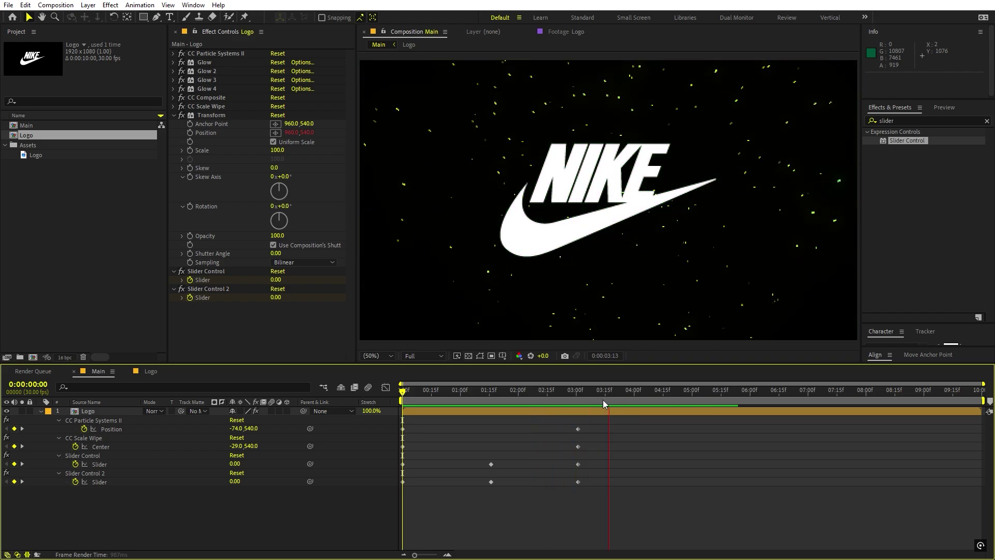
# Step: Move to 0:00:01:19 and collapse the Transform effect and both Slider Controls
pyautogui.moveTo(570, 405); pyautogui.dragTo(497, 408)
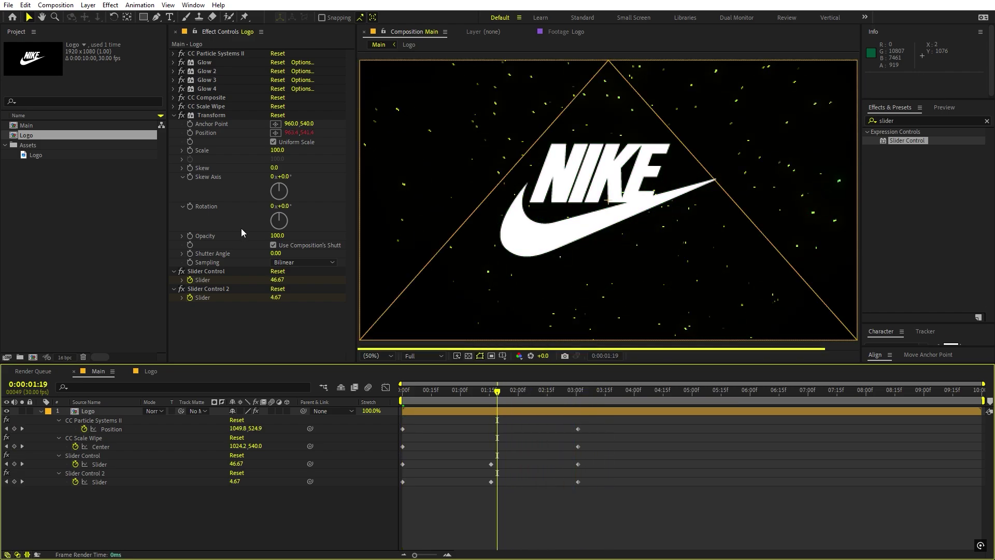
pyautogui.click(173, 115)
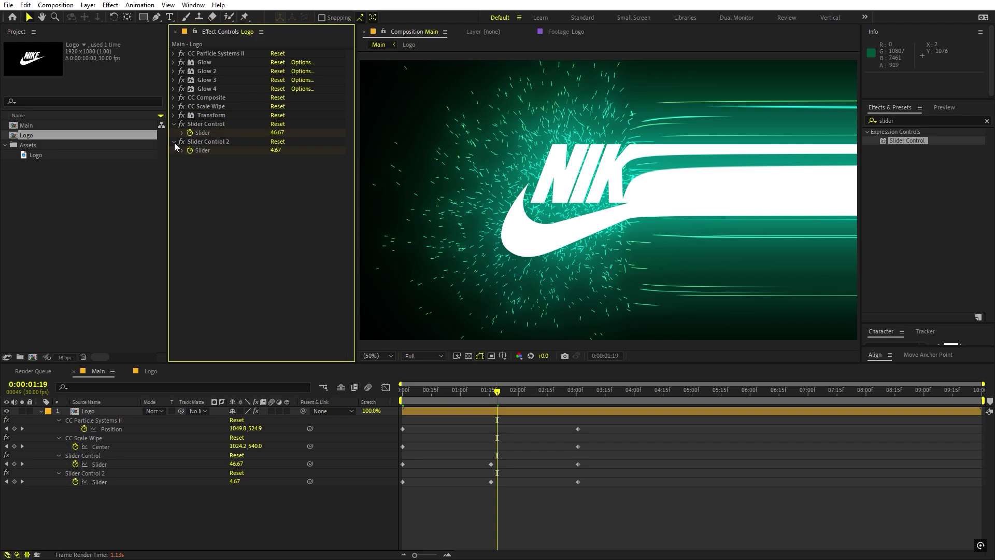
pyautogui.click(174, 142)
pyautogui.click(174, 124)
# Step: Find the 4-Color Gradient effect and apply it to the Logo layer directly below CC Particle Systems II
pyautogui.click(924, 121)
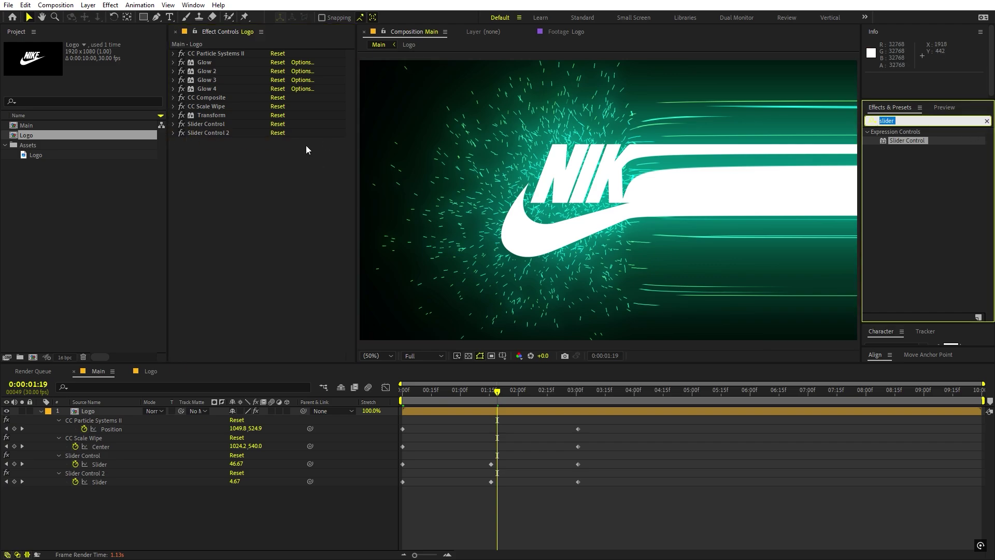
pyautogui.write('gr')
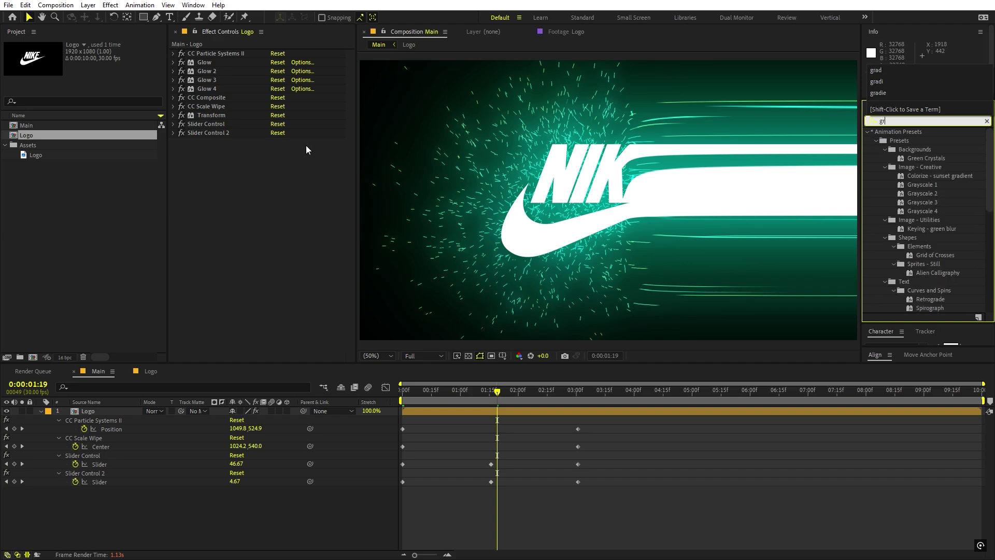
pyautogui.write('adit')
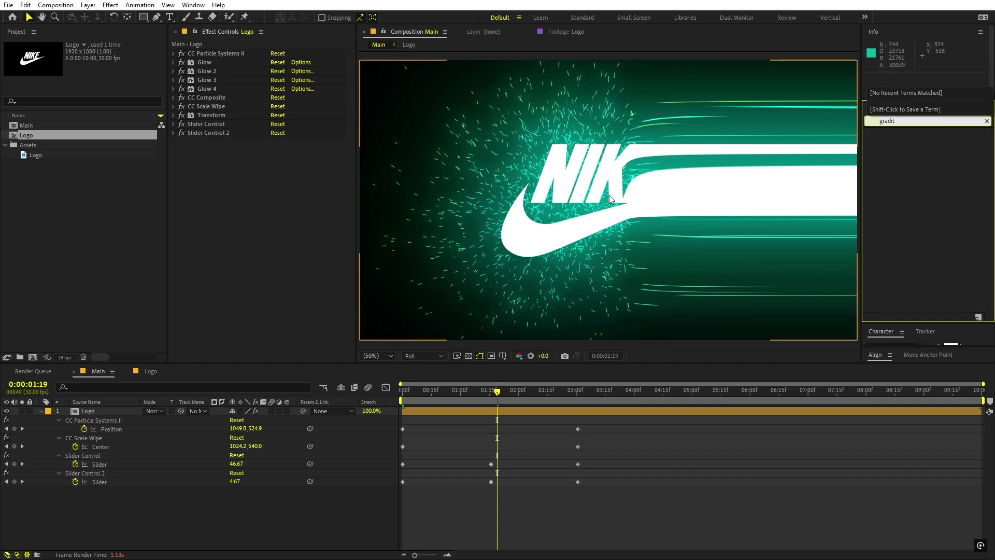
pyautogui.press('BackSpace')
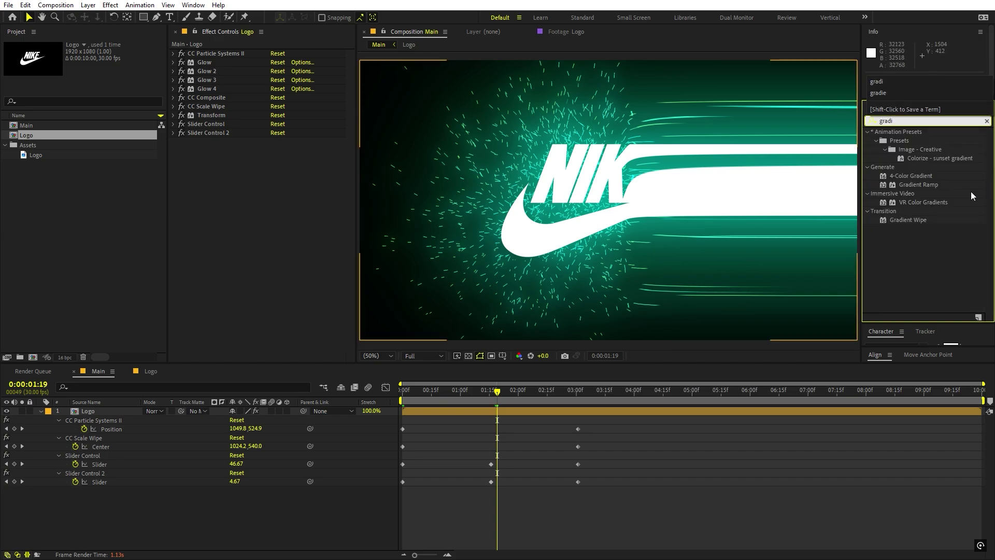
pyautogui.moveTo(922, 177); pyautogui.dragTo(215, 57)
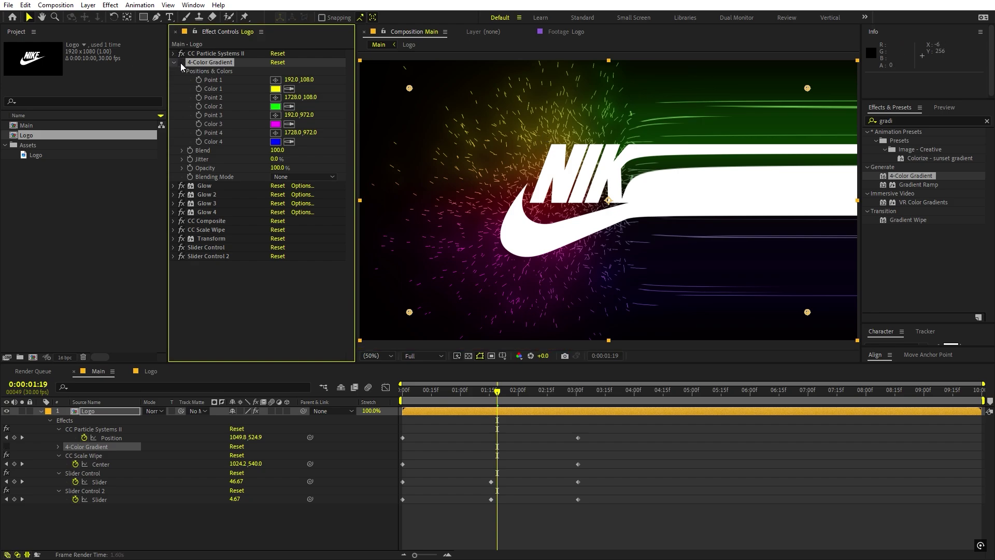
# Step: Set Color 2 of the 4-Color Gradient to yellow by sampling the Color 1 swatch
pyautogui.click(181, 62)
pyautogui.click(289, 106)
pyautogui.click(277, 89)
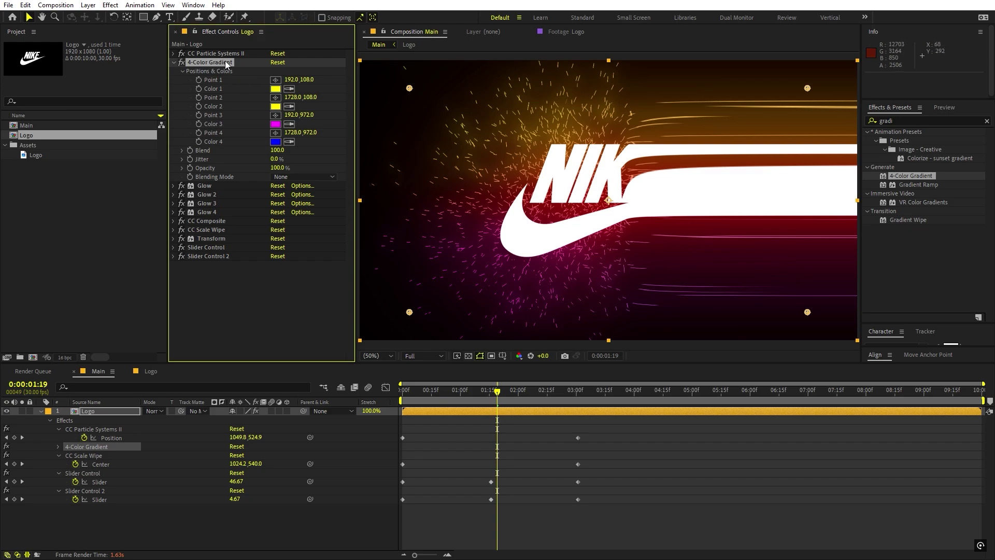
# Step: Disable and collapse the 4-Color Gradient effect, and hide the Logo layer's expanded properties in the timeline
pyautogui.click(181, 62)
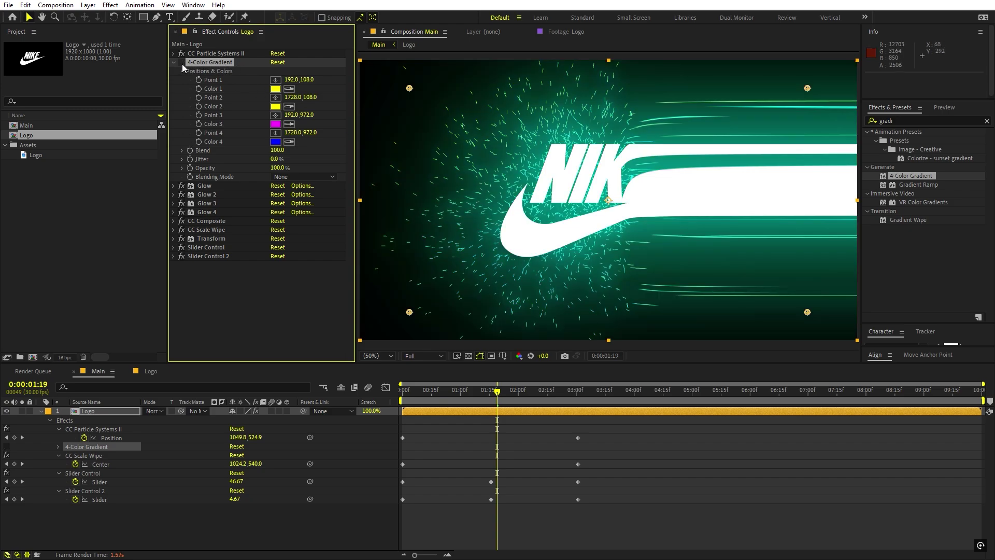
pyautogui.click(175, 64)
pyautogui.click(219, 185)
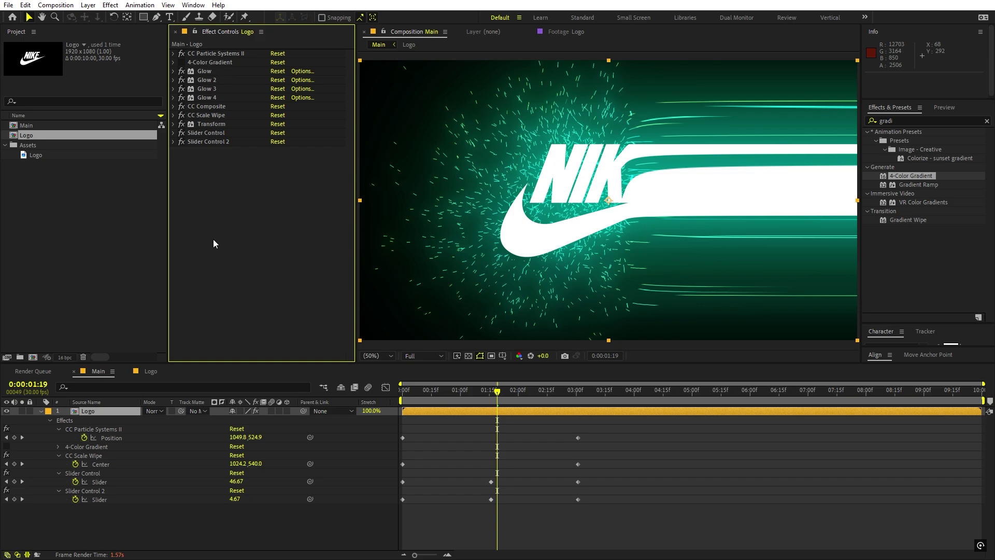
pyautogui.click(41, 411)
pyautogui.click(451, 450)
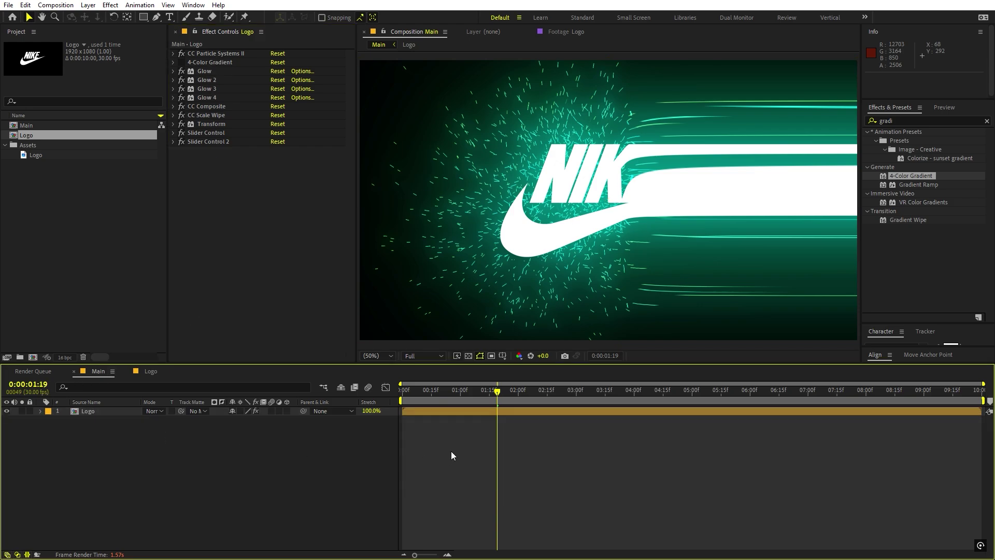
# Step: Move to 0:00:01:29, select all effects on the Logo layer and start saving them as an animation preset
pyautogui.moveTo(510, 390); pyautogui.dragTo(516, 390)
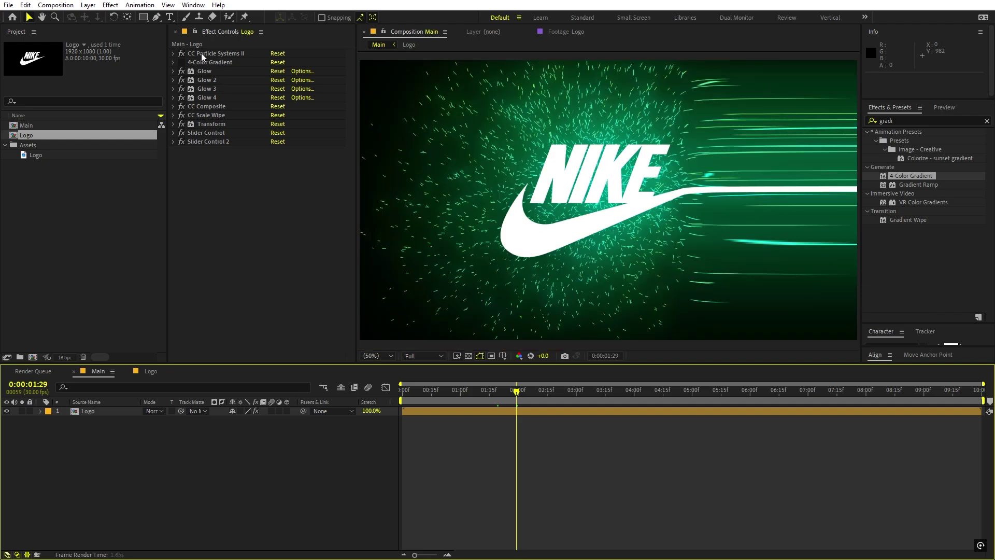
pyautogui.click(202, 53)
pyautogui.hotkey('ctrl', 'a')
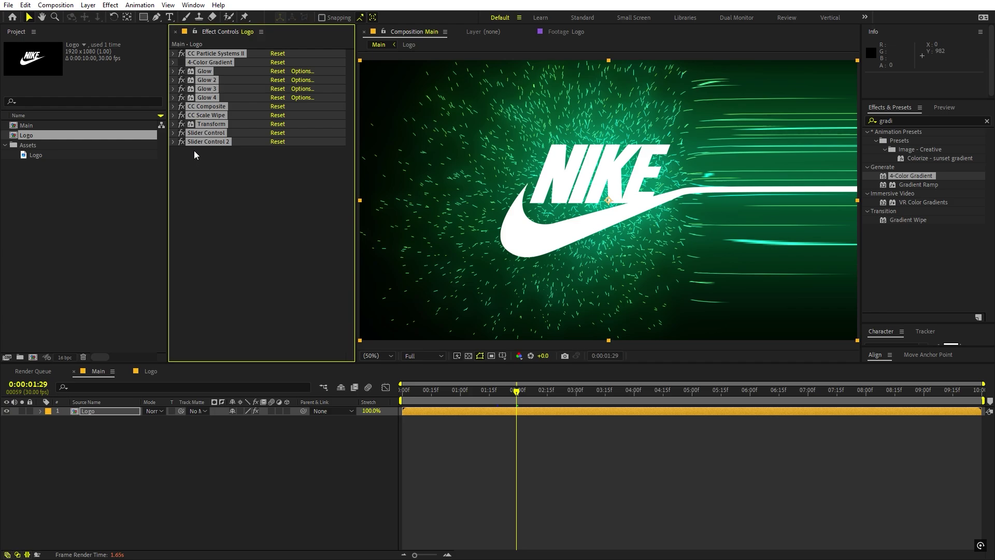
pyautogui.click(140, 4)
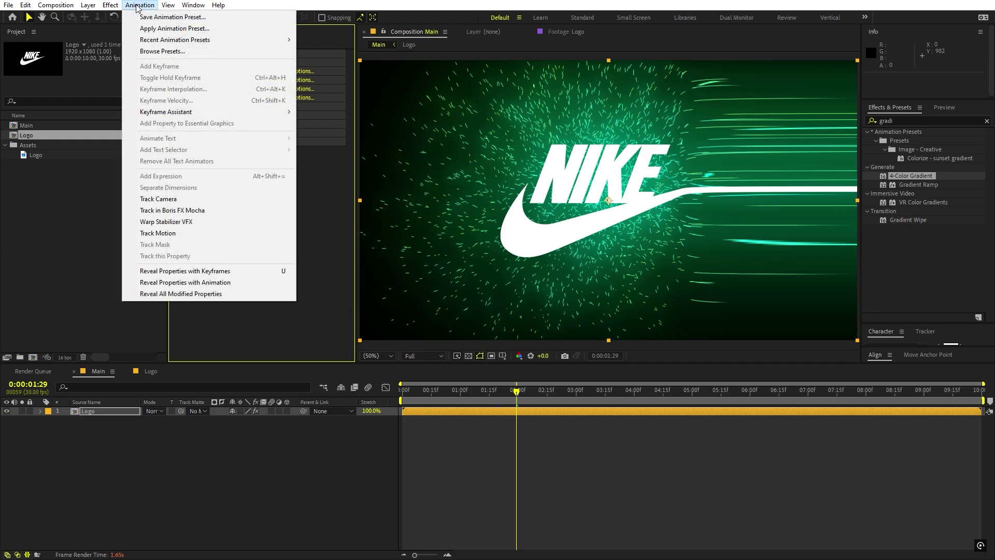
pyautogui.click(160, 18)
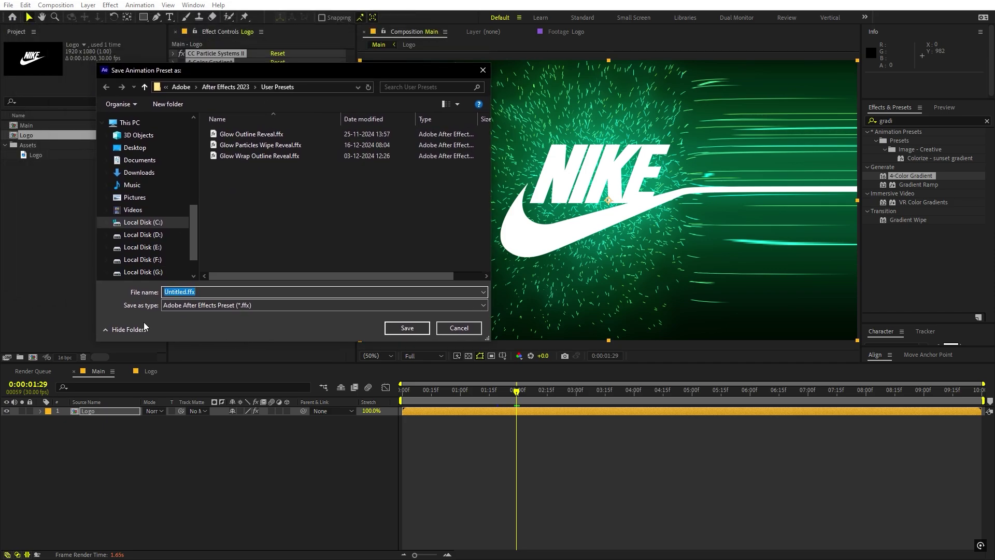
# Step: Show the full path of the User Presets folder in the save dialog and cancel saving
pyautogui.click(320, 86)
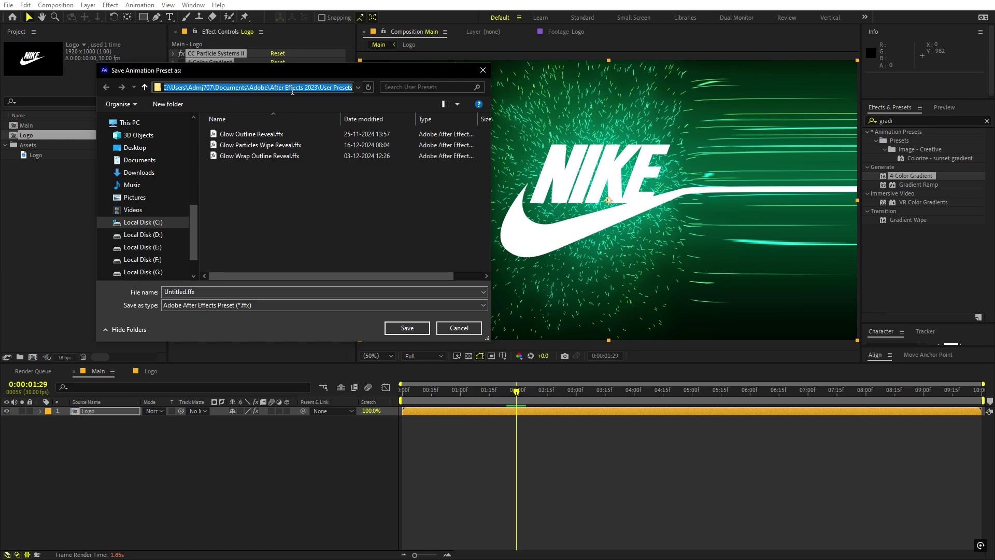
pyautogui.click(331, 87)
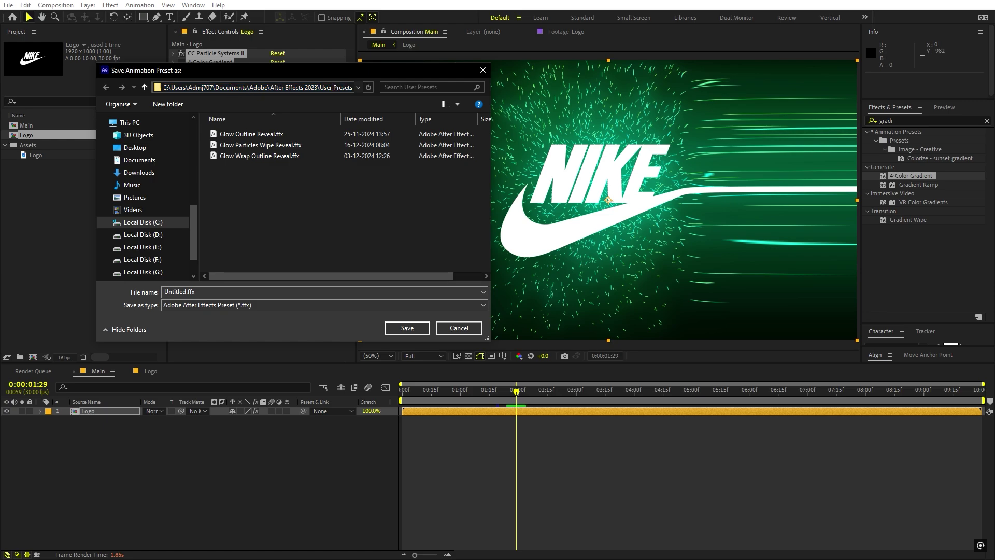
pyautogui.click(322, 204)
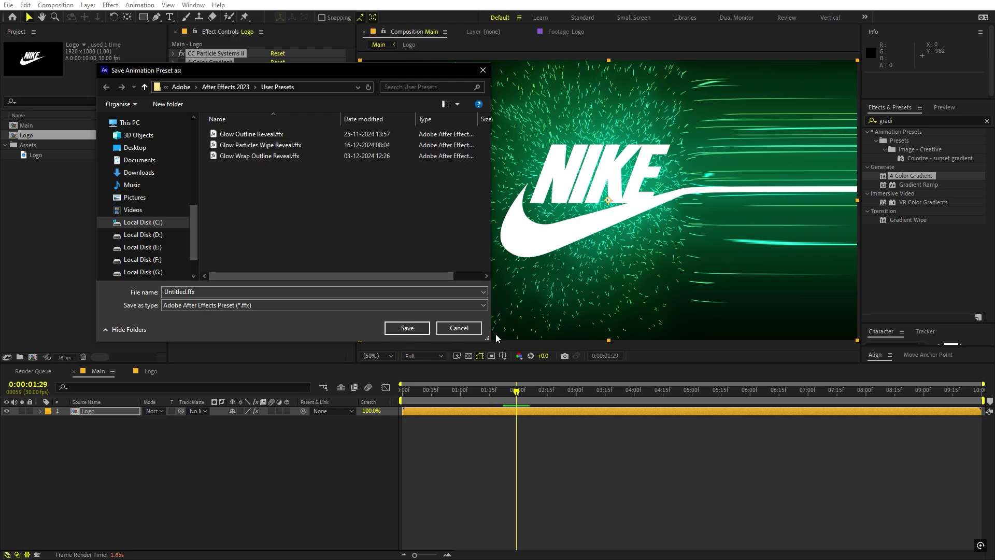
pyautogui.click(473, 331)
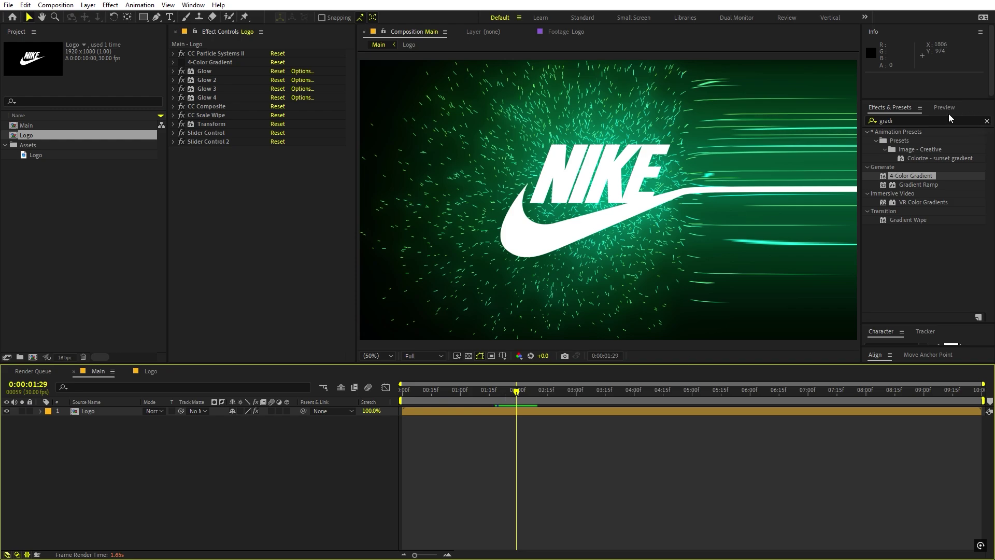
# Step: Refresh the list of effects and animation presets
pyautogui.click(920, 107)
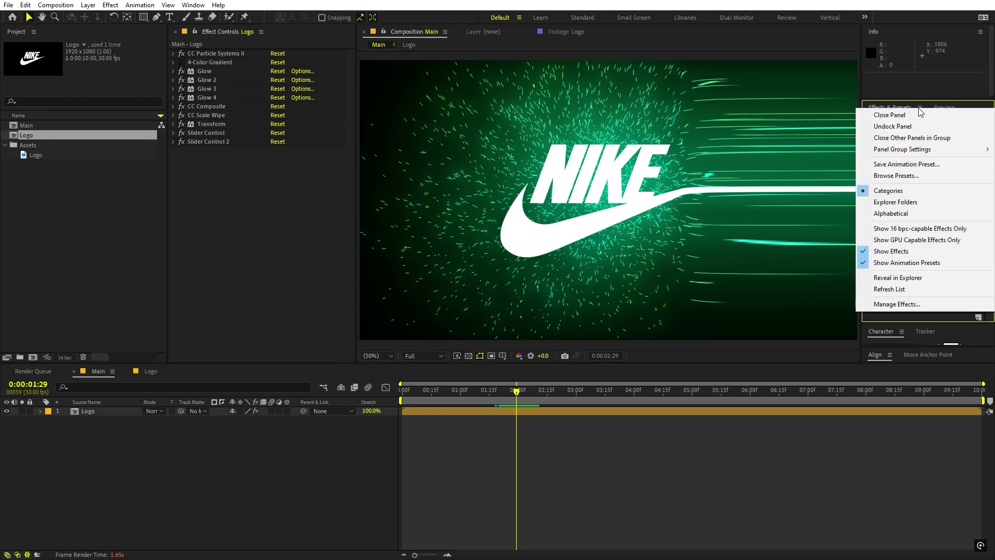
pyautogui.click(889, 290)
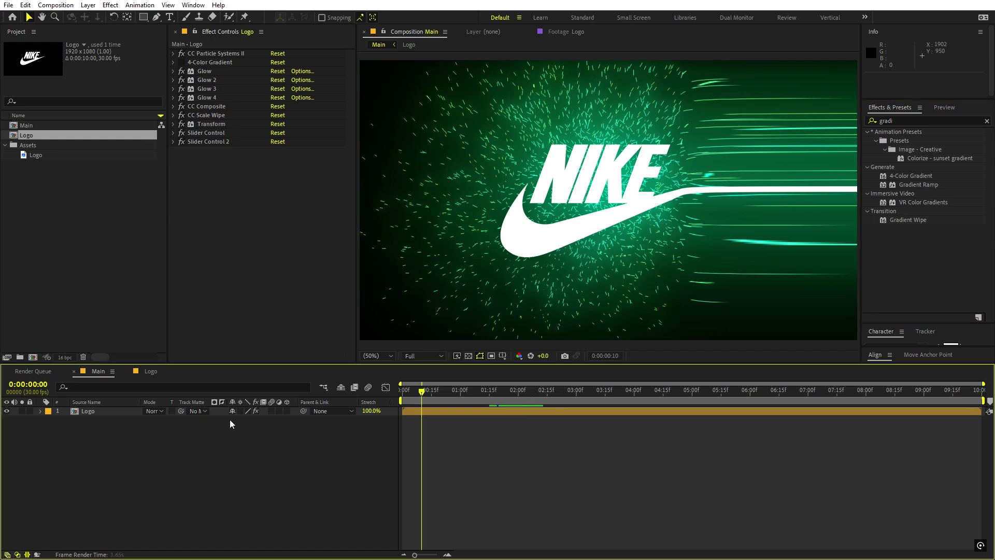
# Step: Return to the first frame and delete all effects from the Logo layer
pyautogui.moveTo(525, 391); pyautogui.dragTo(229, 419)
pyautogui.click(202, 139)
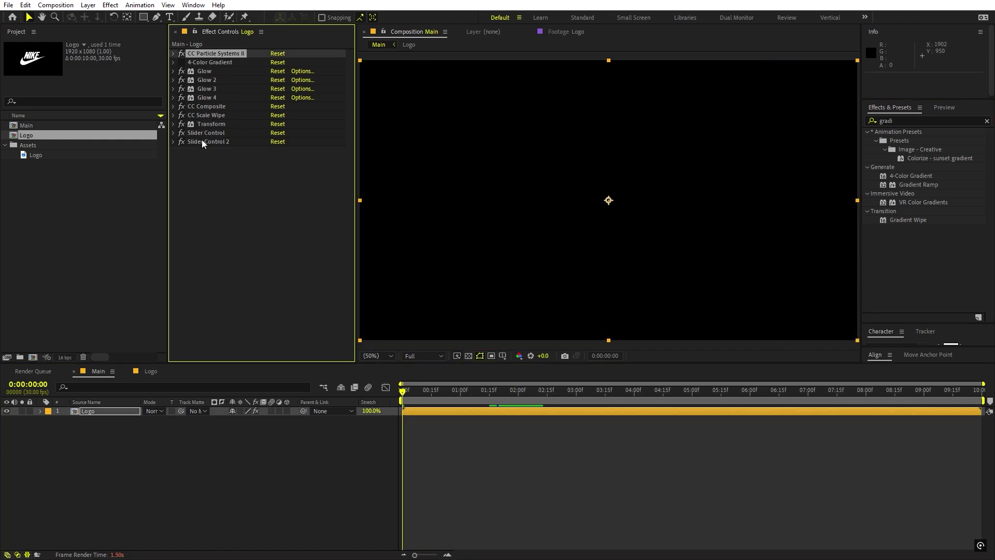
pyautogui.hotkey('ctrl', 'a')
pyautogui.press('Delete')
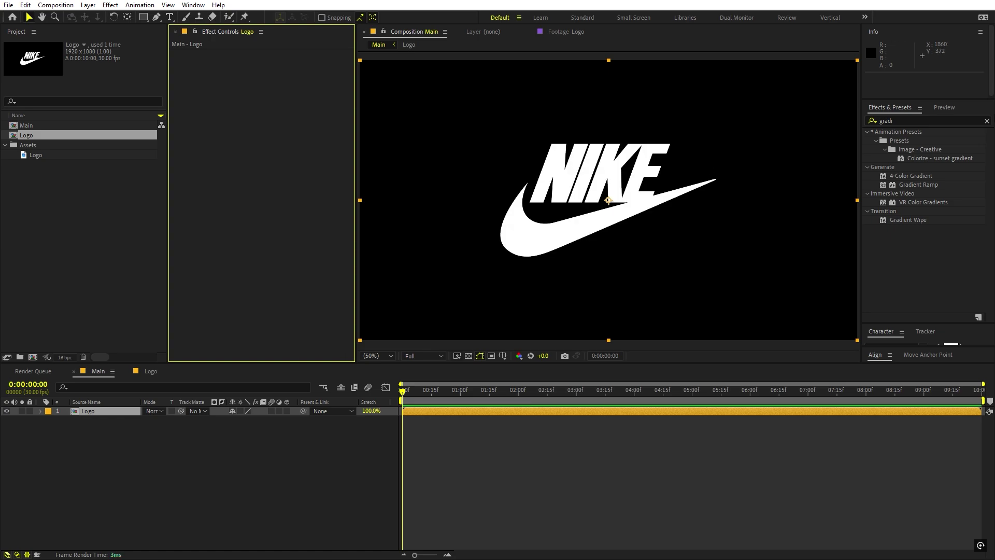
# Step: Search the effects and presets for glow, apply Glow Particles Wipe Reveal to the Logo layer and preview the reveal
pyautogui.click(902, 121)
pyautogui.write('glow')
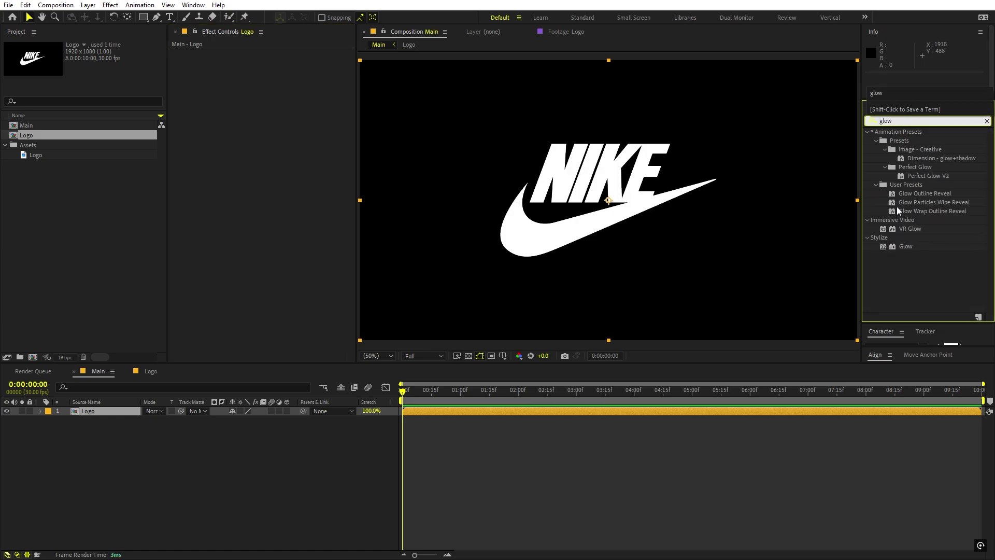
pyautogui.moveTo(937, 203); pyautogui.dragTo(575, 181)
pyautogui.click(606, 479)
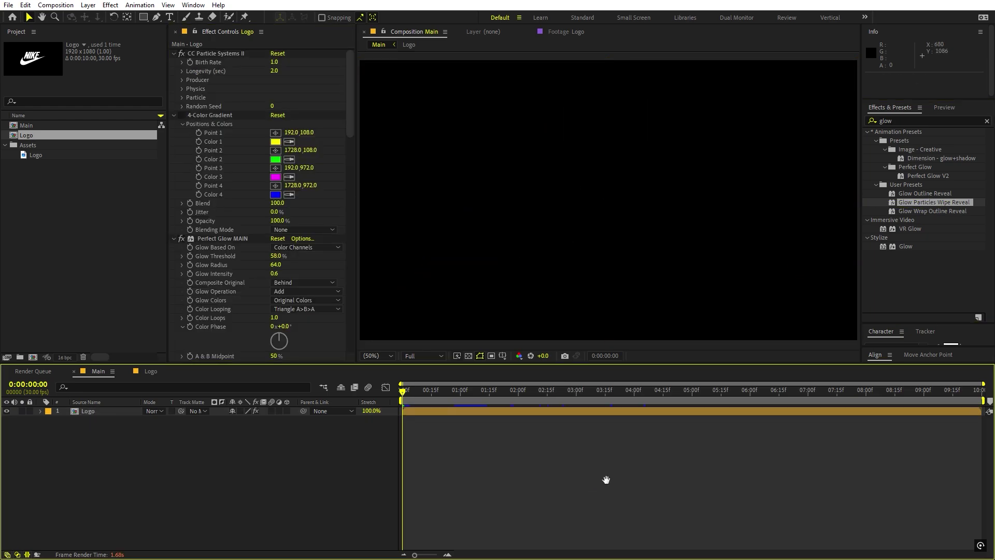
pyautogui.press('space')
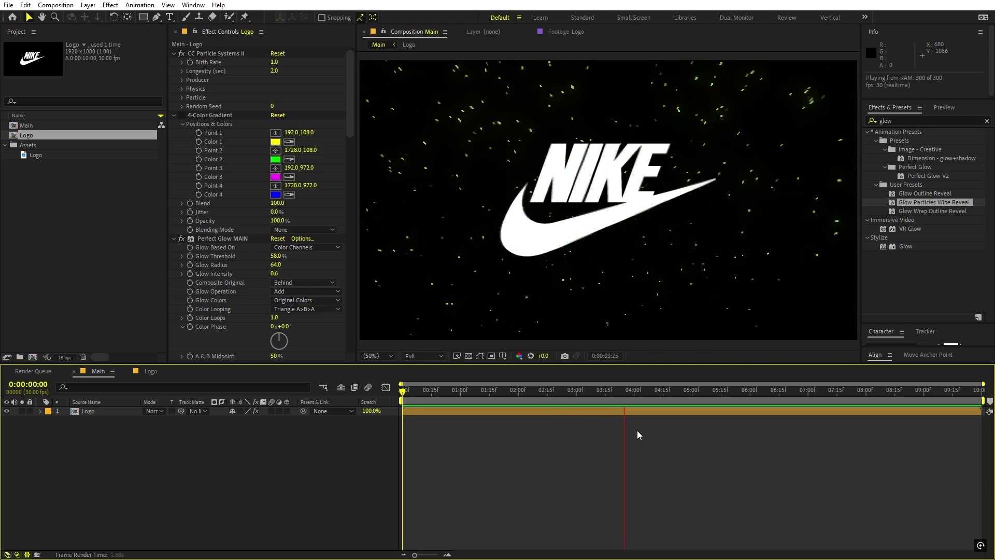
pyautogui.moveTo(640, 391); pyautogui.dragTo(508, 403)
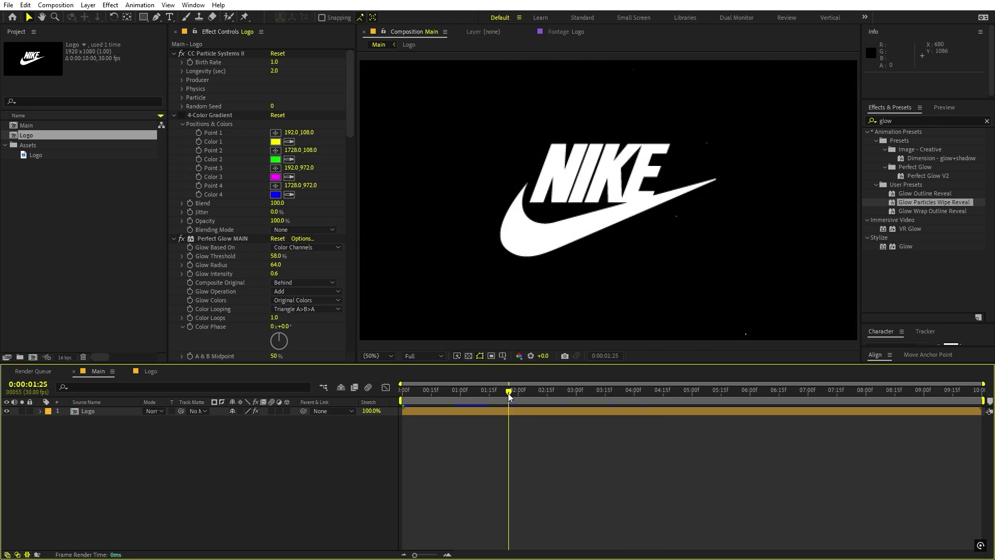
# Step: Open the Logo precomposition and hide its Logo artwork layer
pyautogui.doubleClick(89, 412)
pyautogui.click(8, 411)
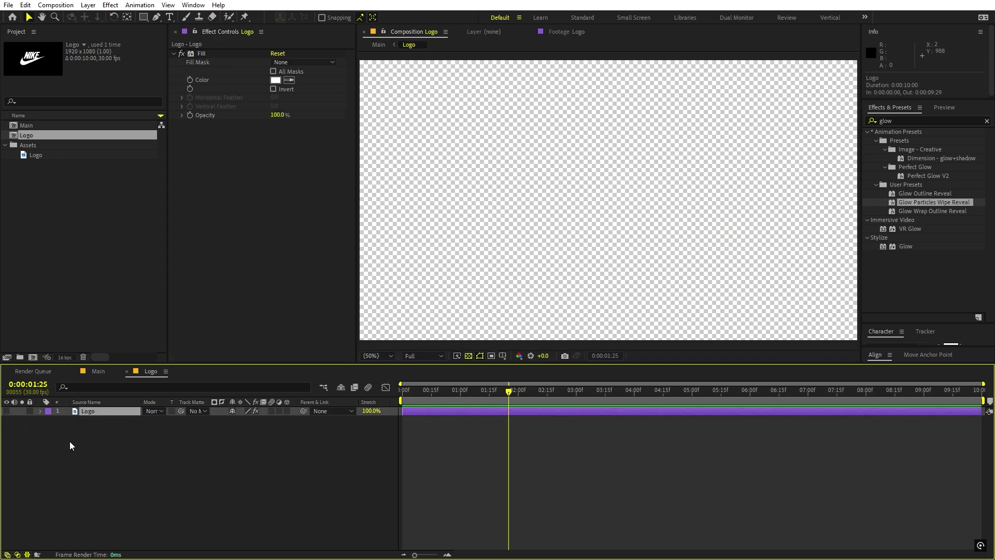
pyautogui.click(69, 441)
pyautogui.click(97, 220)
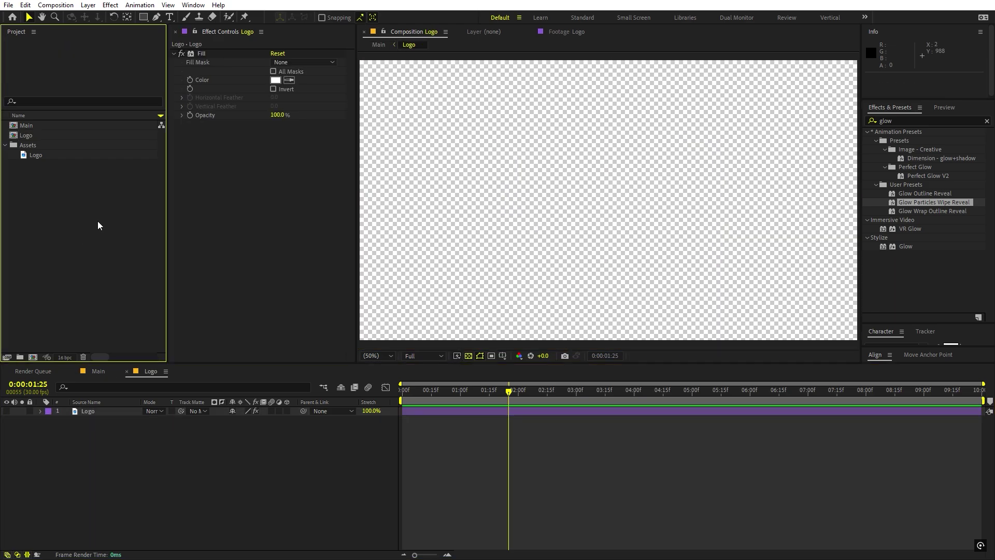
# Step: Add the text HELLO in the Logo composition, scale it to 306% and centre it horizontally and vertically in the composition
pyautogui.click(169, 17)
pyautogui.click(518, 177)
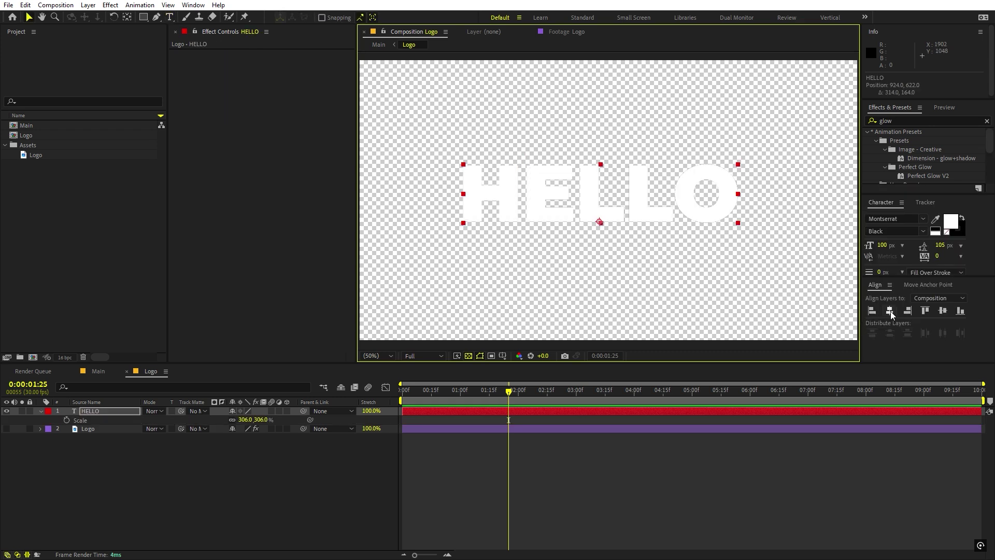
pyautogui.click(890, 311)
pyautogui.click(944, 310)
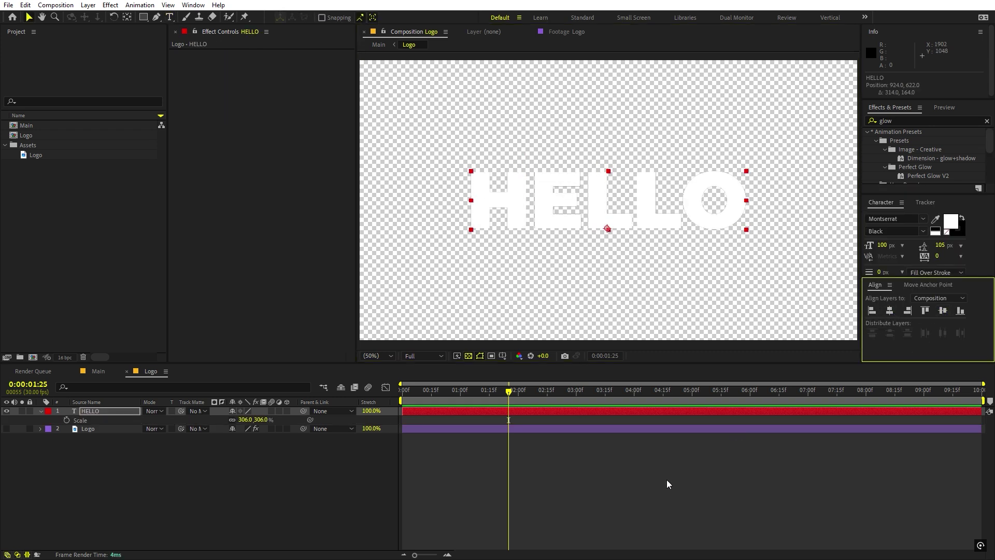
pyautogui.click(601, 469)
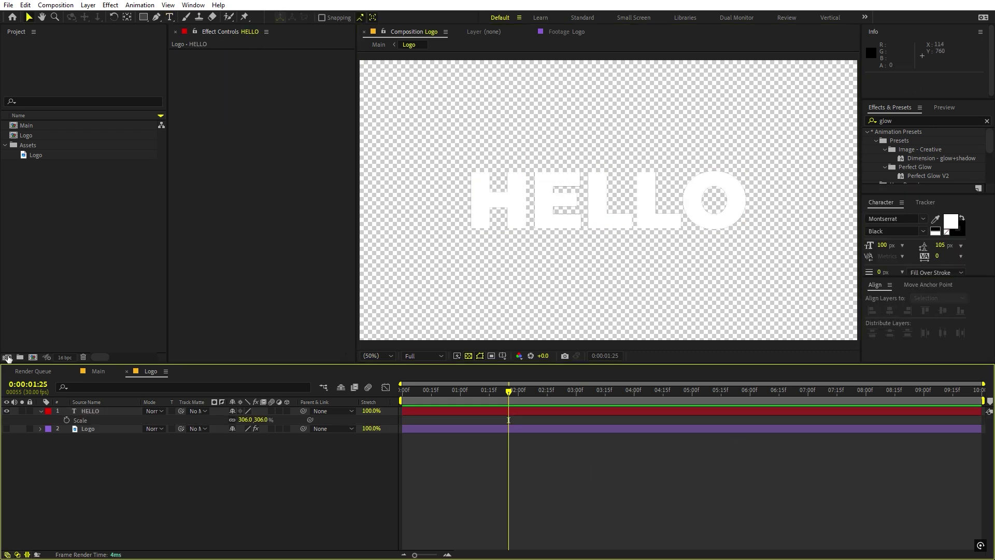
# Step: Return to the Main composition, preview the text reveal from the first frame and move to 0:00:04:28
pyautogui.click(96, 371)
pyautogui.moveTo(499, 389); pyautogui.dragTo(402, 389)
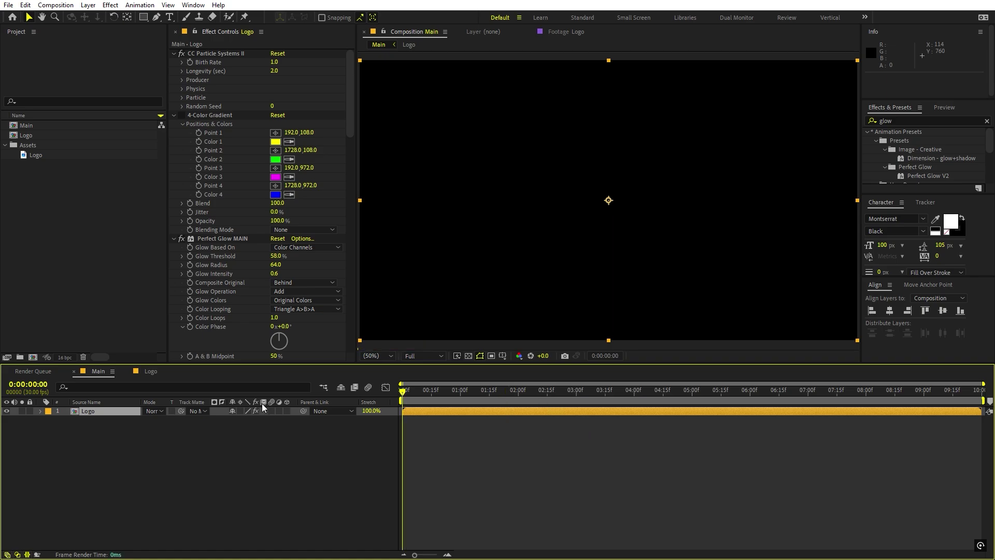
pyautogui.click(761, 479)
pyautogui.press('space')
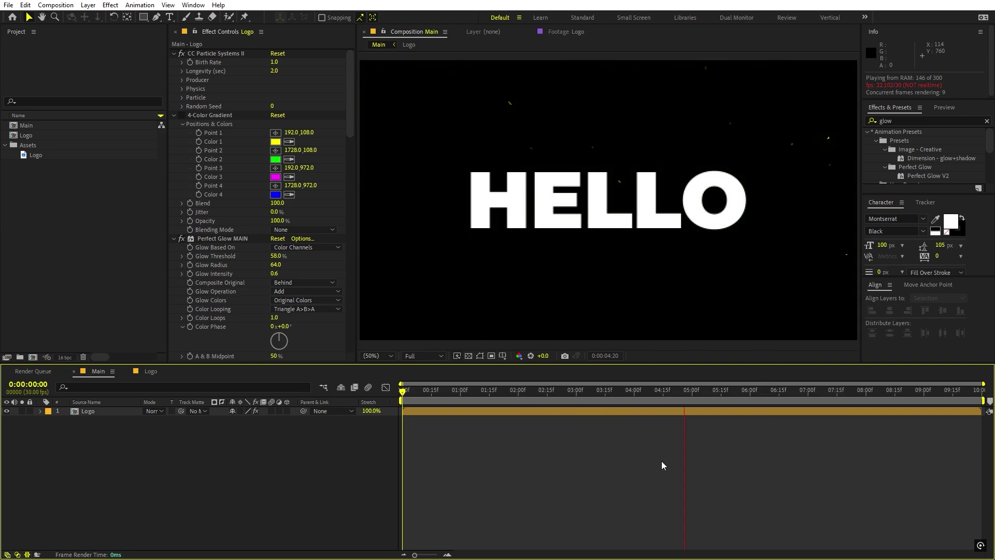
pyautogui.click(688, 390)
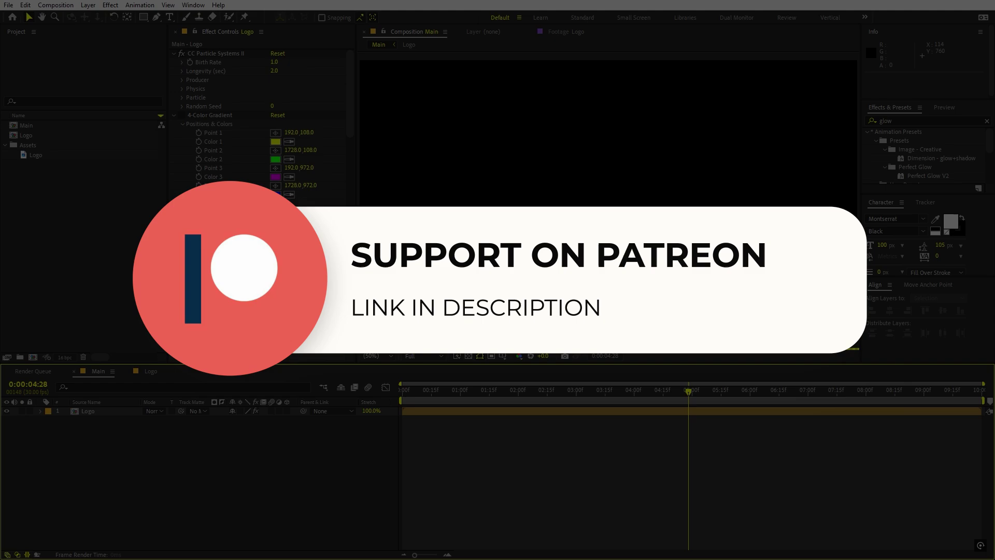